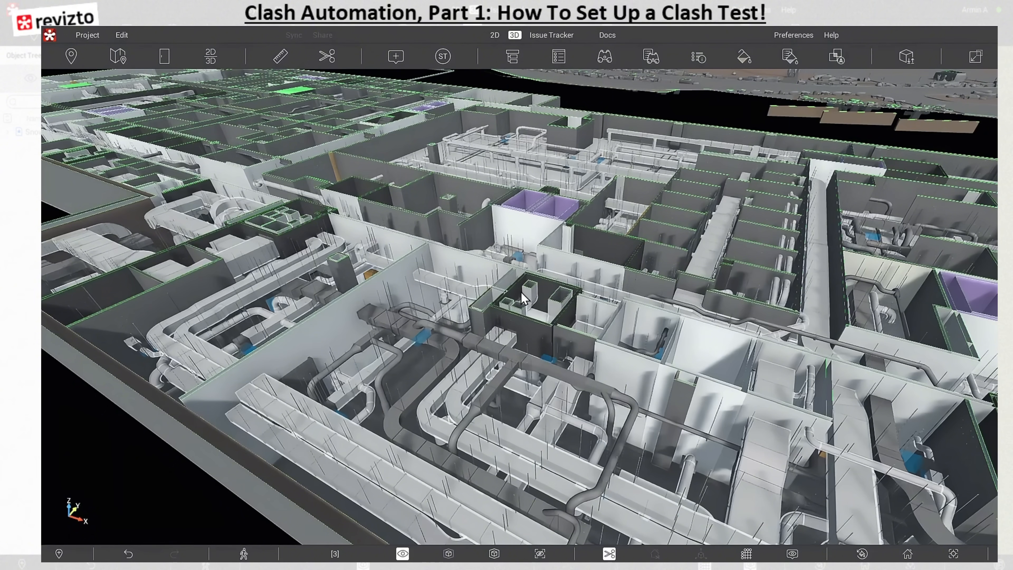
Review the Properties, Object Tree, Find Objects, Search Sets and Appearance Templates tools and close them all again.
click(515, 58)
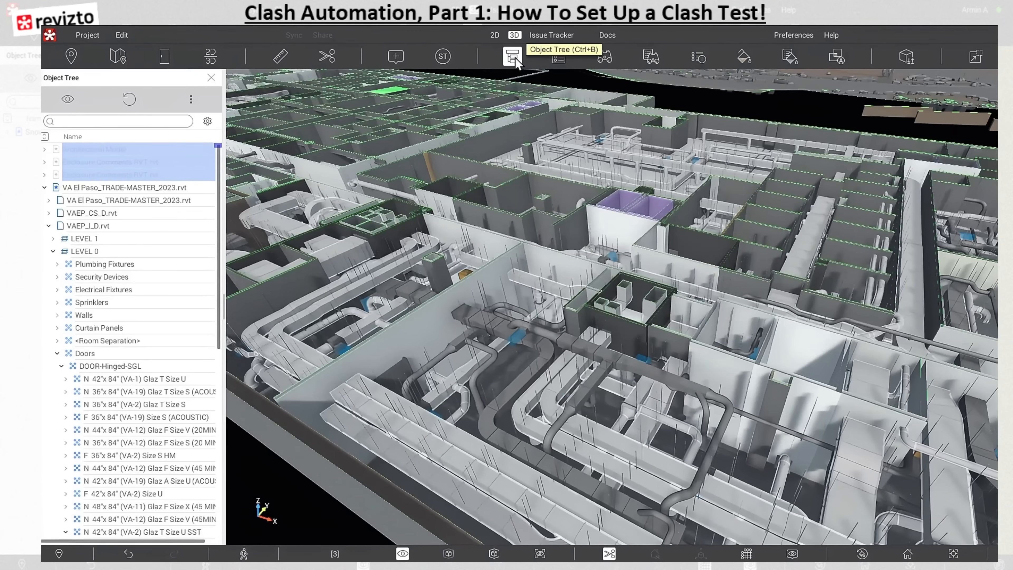
click(559, 58)
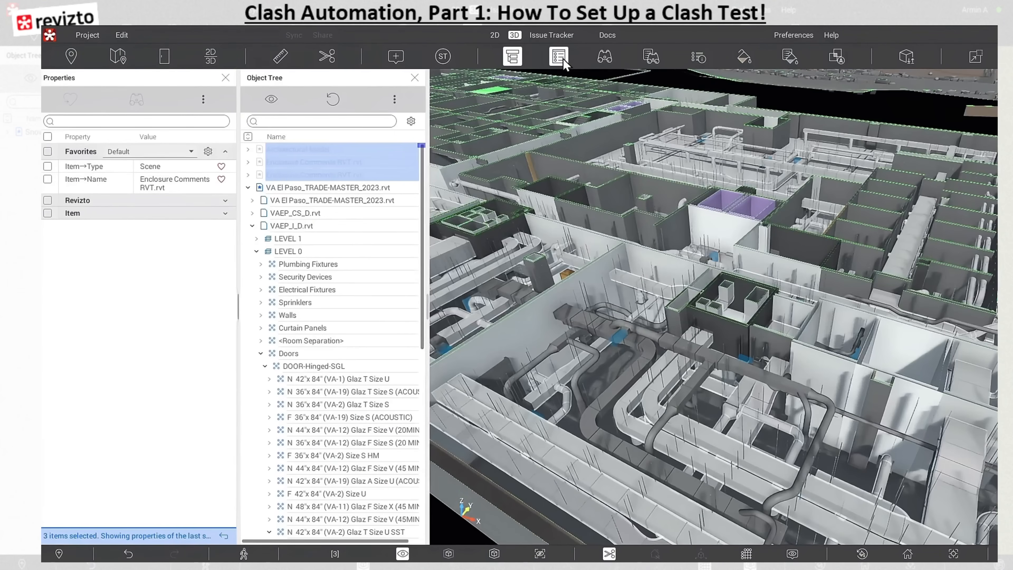
click(605, 58)
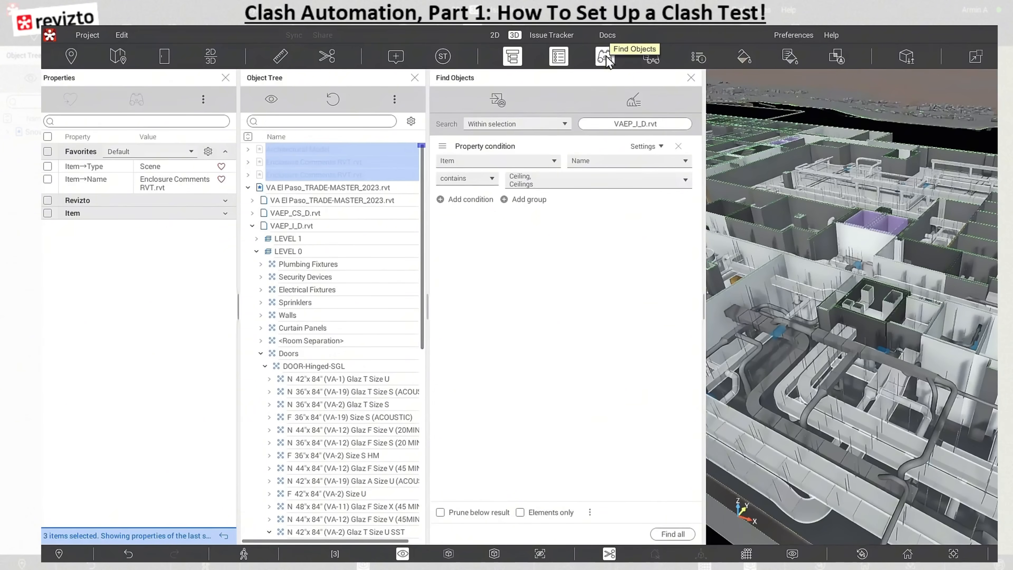
click(650, 58)
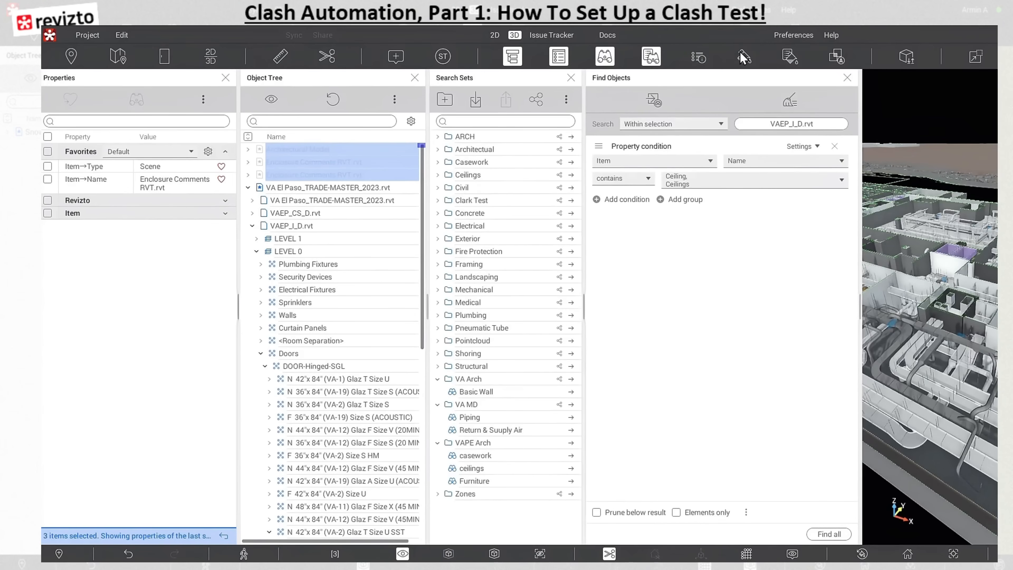
click(788, 58)
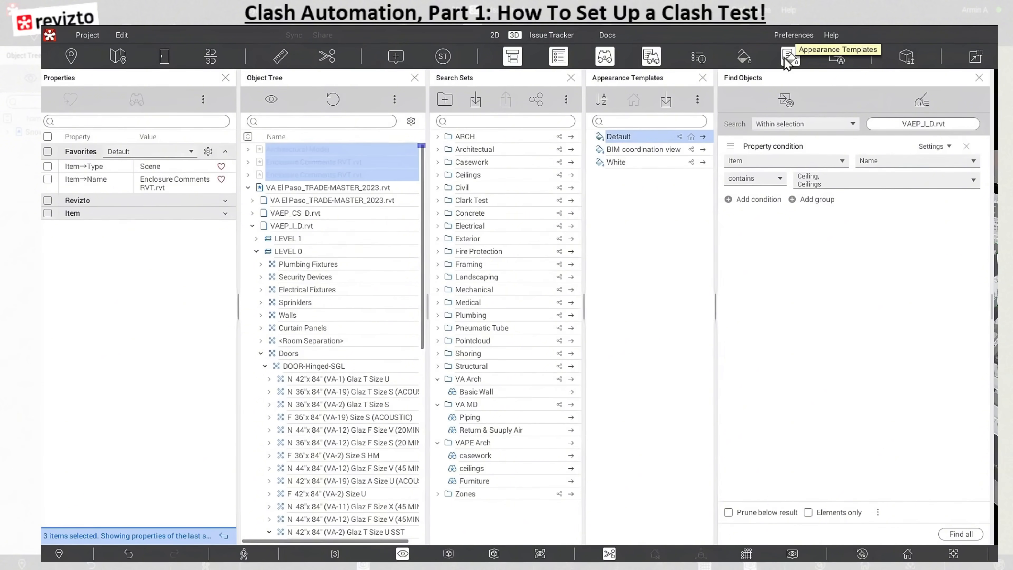
click(786, 59)
click(651, 58)
click(604, 58)
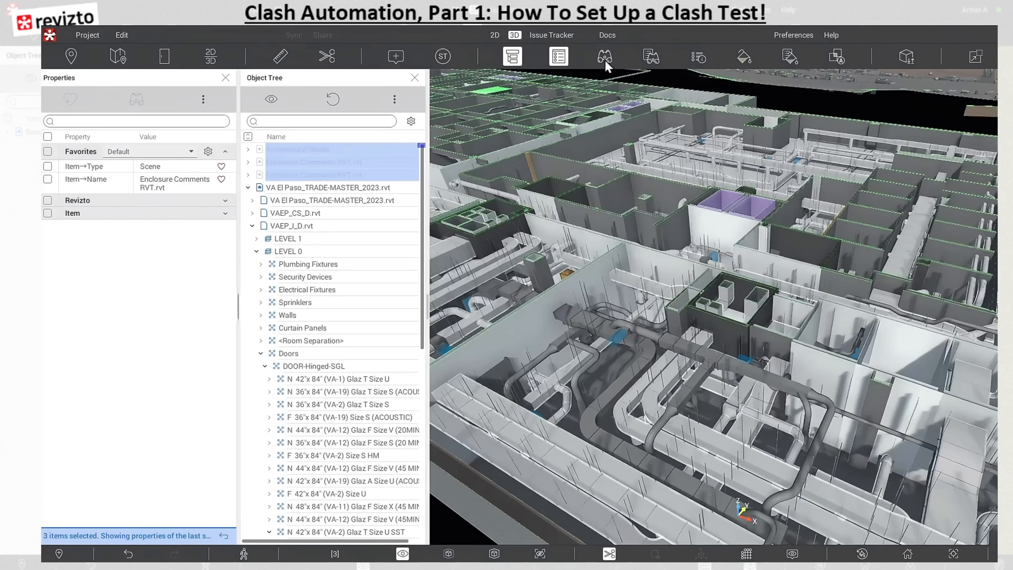
click(564, 61)
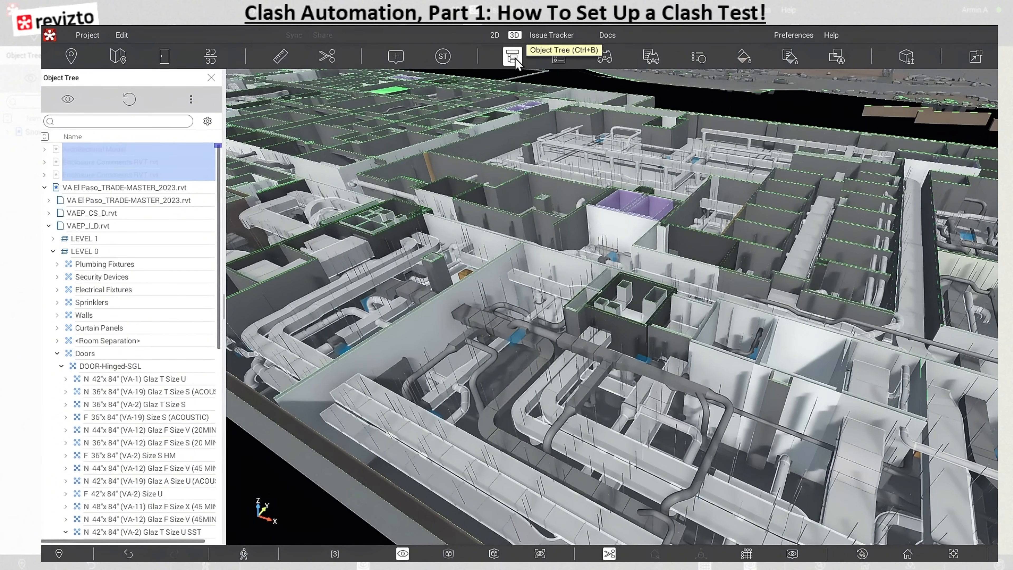
click(513, 57)
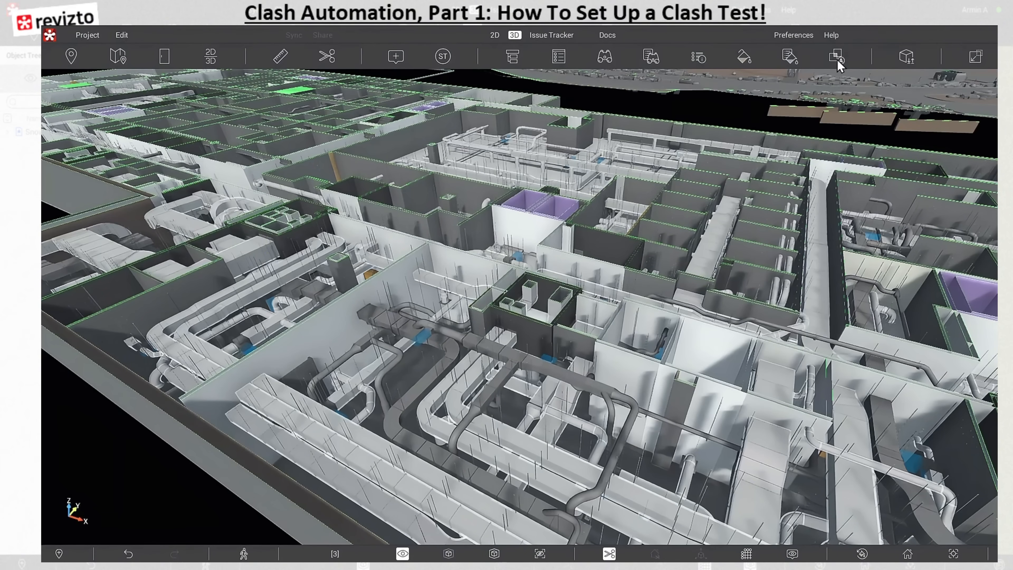
Show the Clash Automation list, widen it to reveal more columns, and start a new clash test.
click(837, 61)
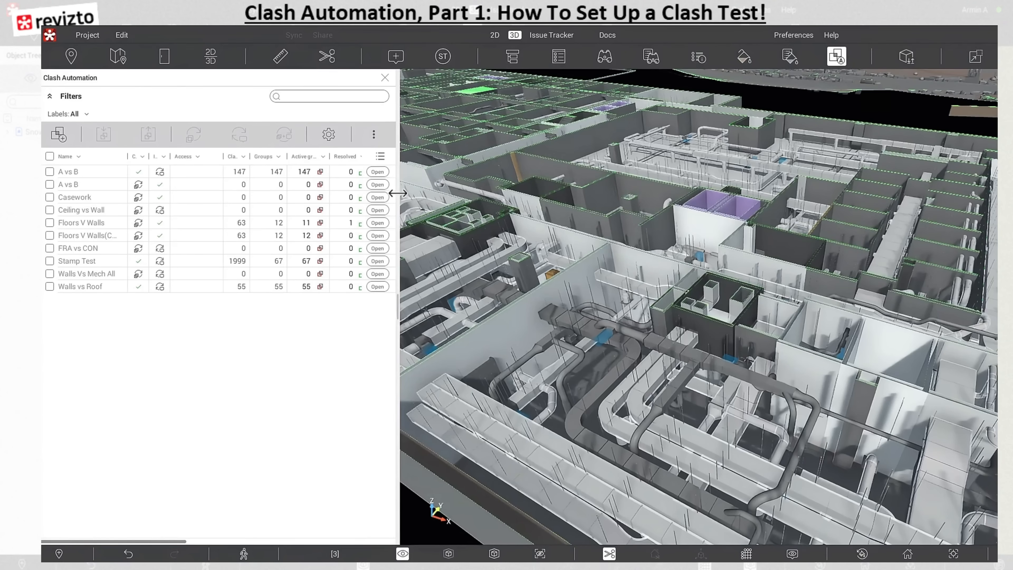
drag(399, 192, 624, 182)
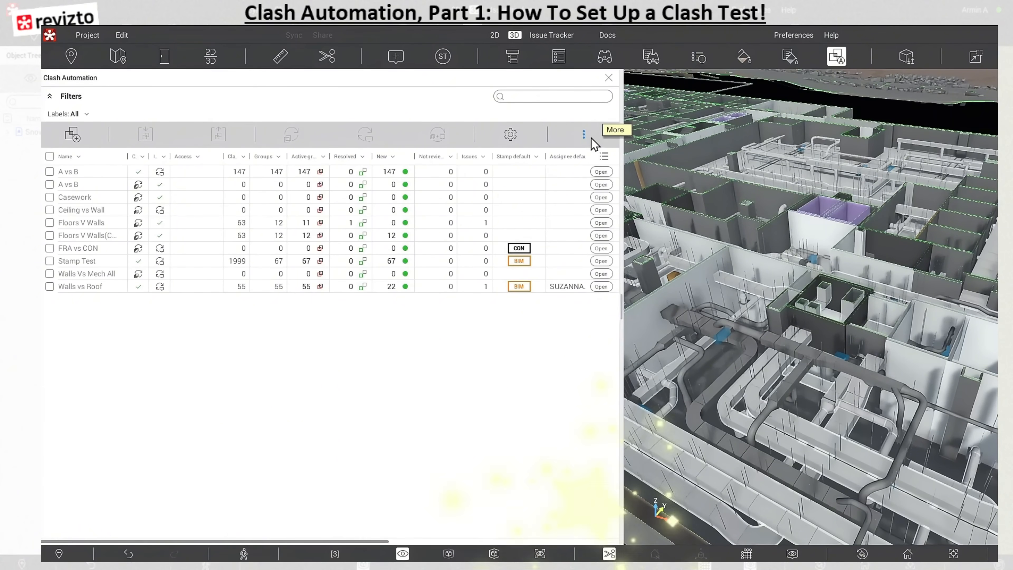
click(73, 134)
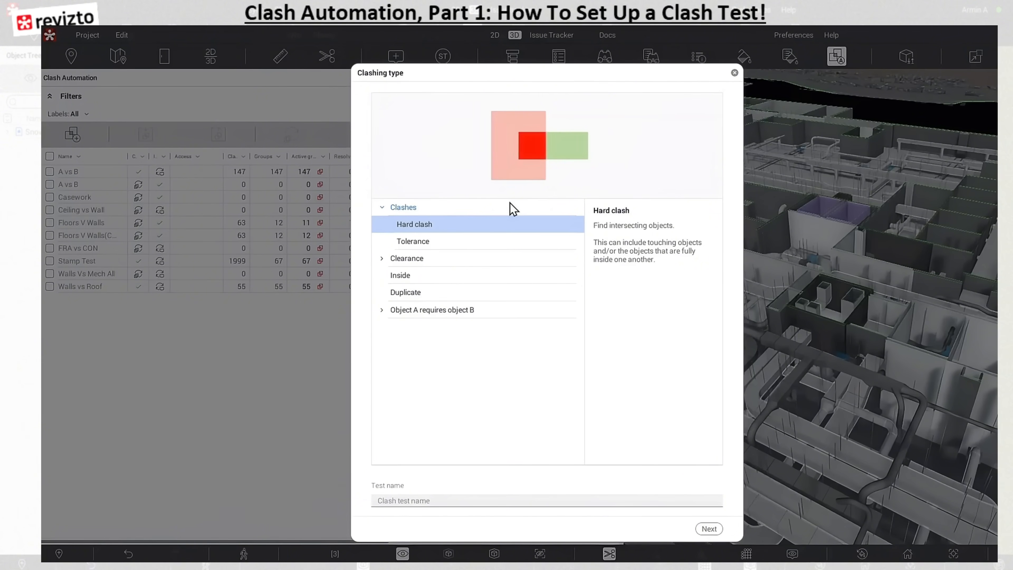
Examine the descriptions of the Tolerance, Clearance, Directly above and Directly below clash types.
click(483, 239)
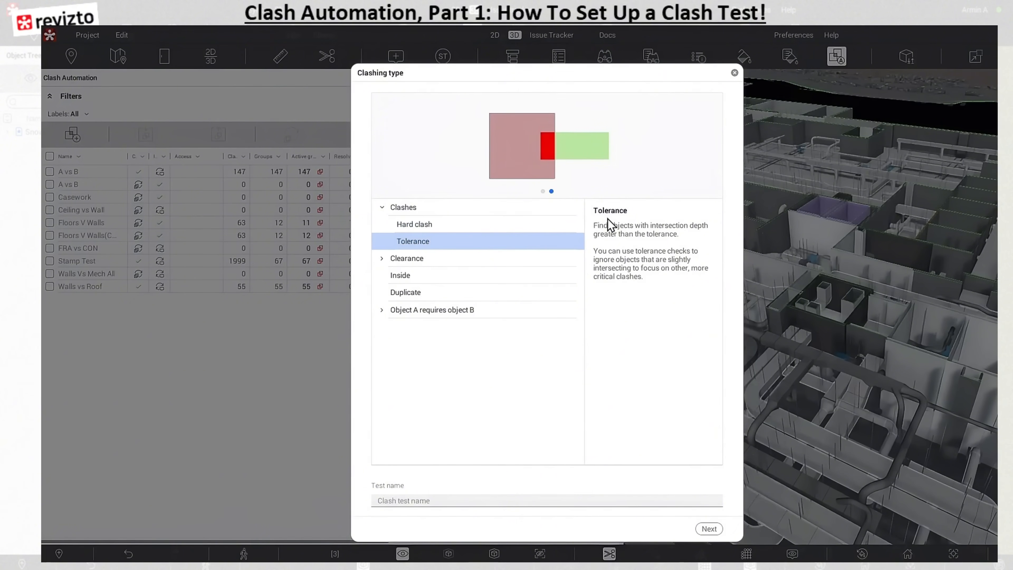
click(384, 260)
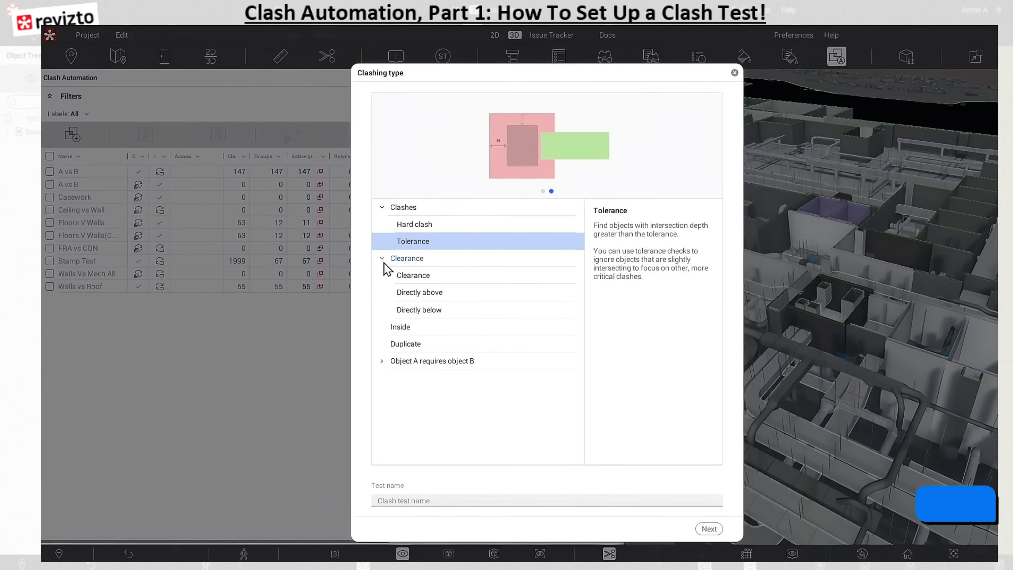
click(411, 277)
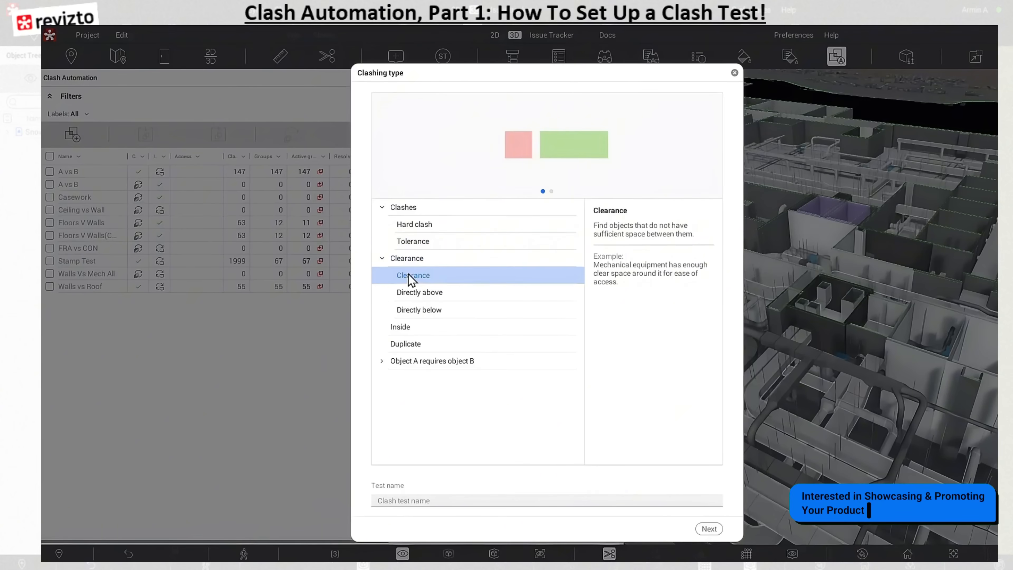
click(435, 294)
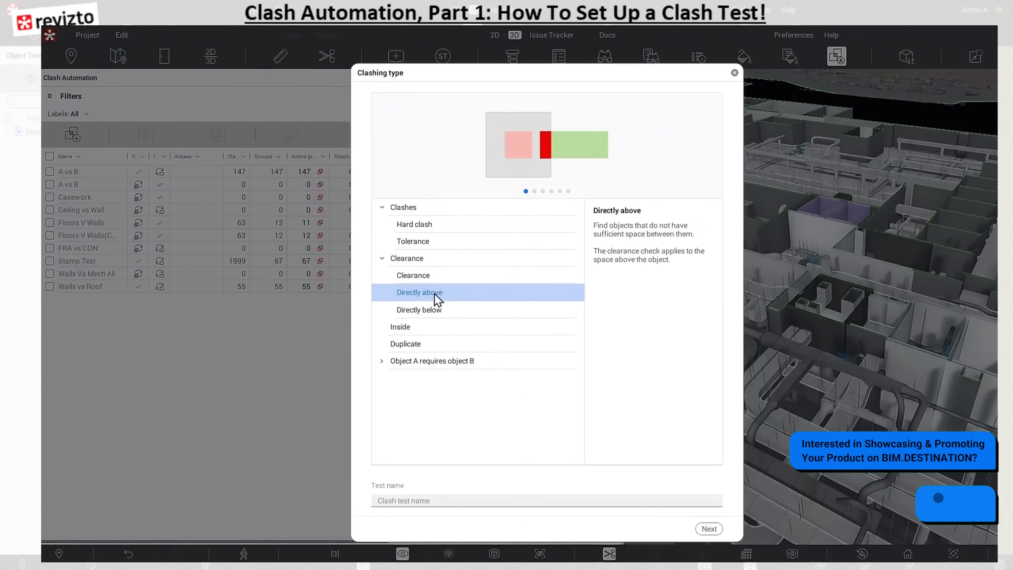
click(439, 312)
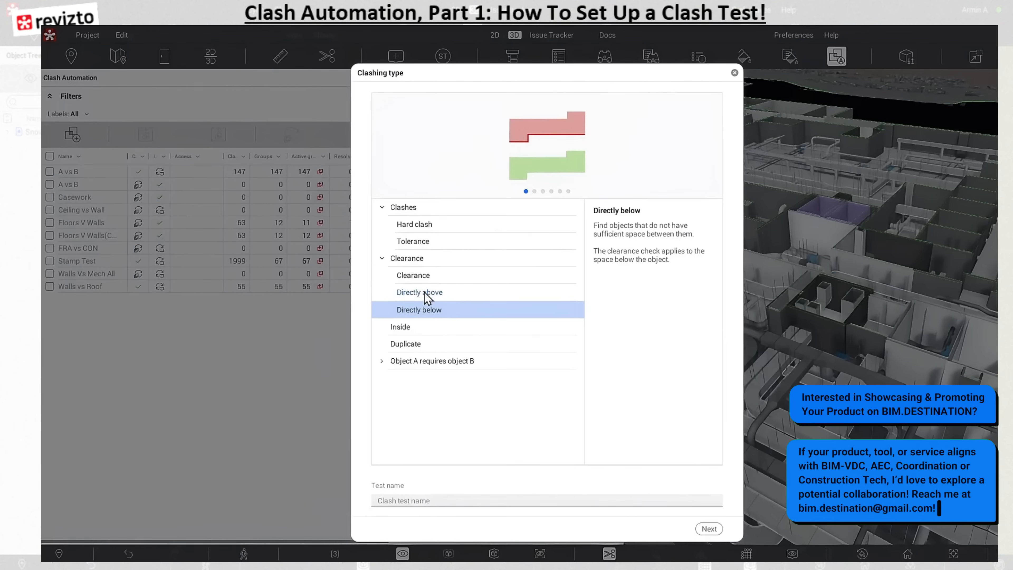
click(382, 259)
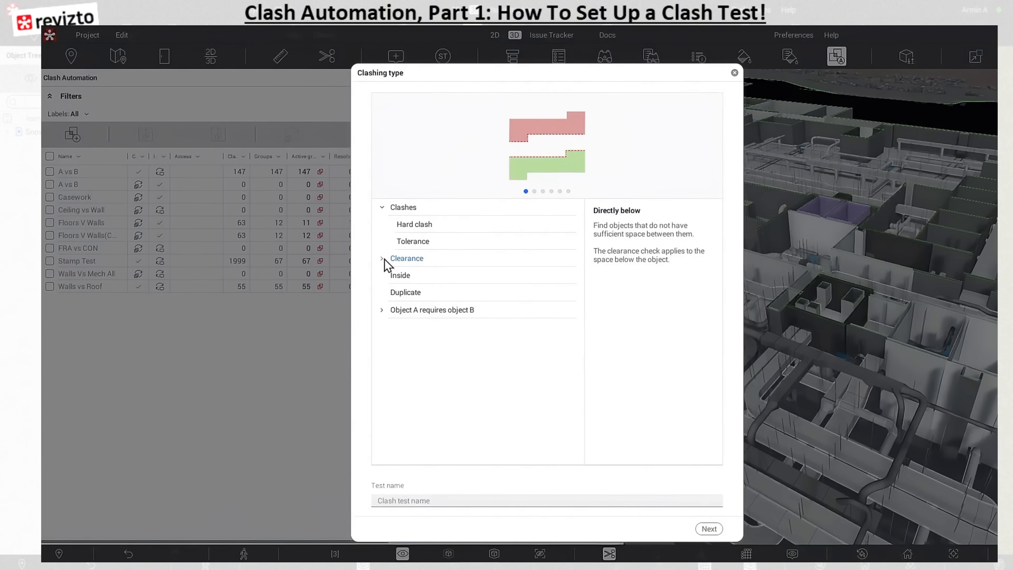
Create a Hard clash test named "MD vs Arch Walls" and accept the default options for clashing elements.
click(444, 226)
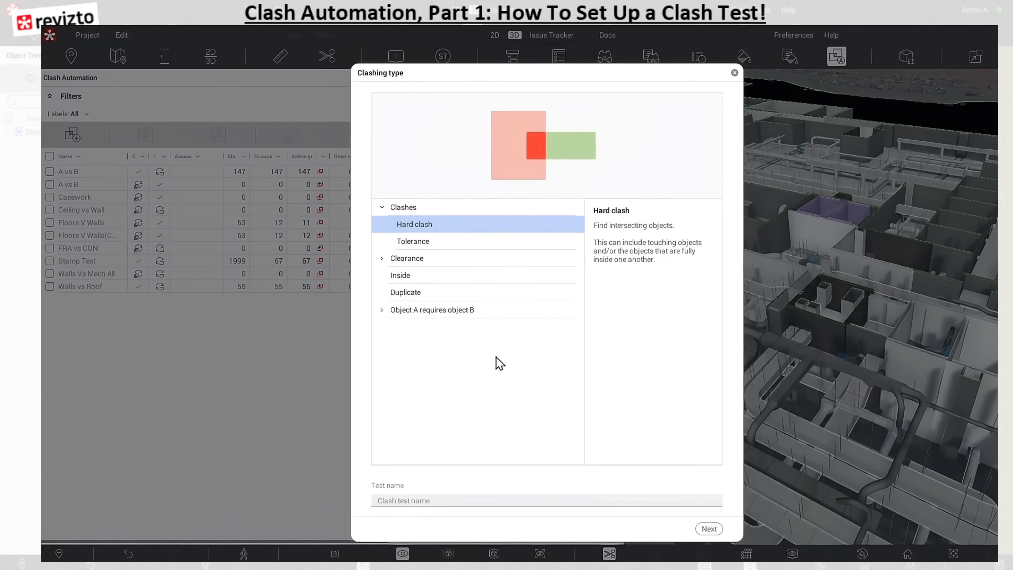
click(510, 499)
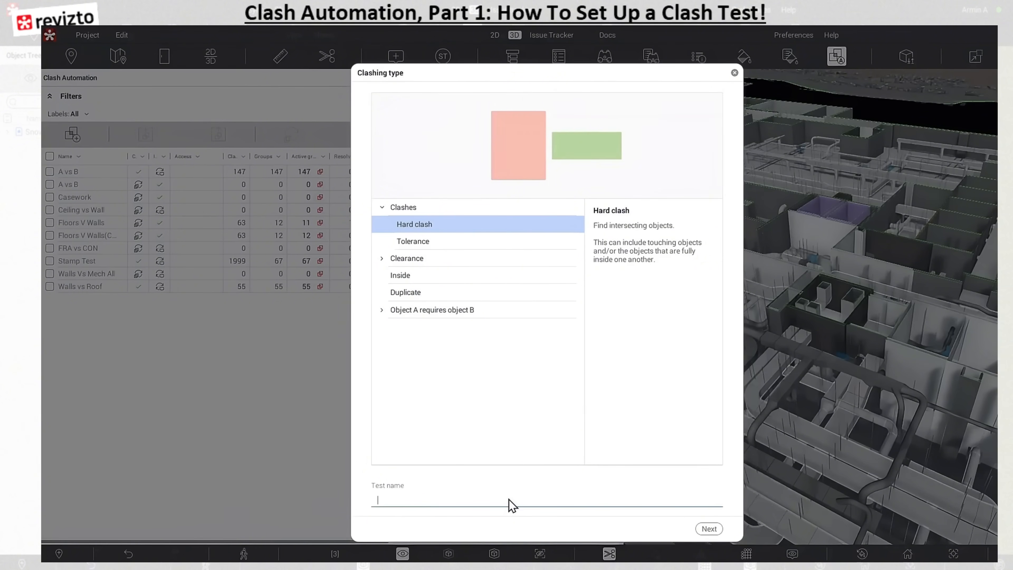
text(M)
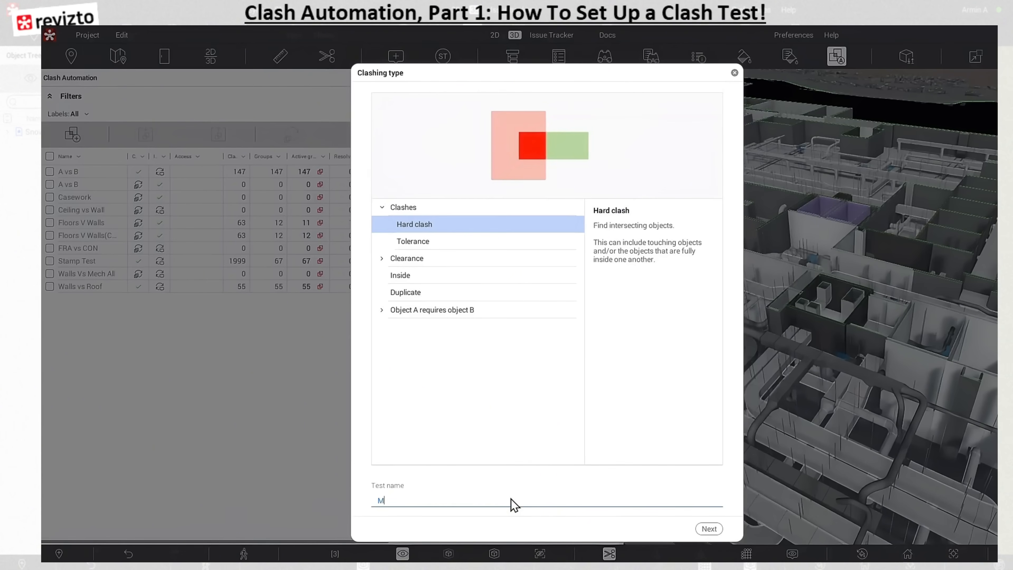
text(D vs Arch Walls)
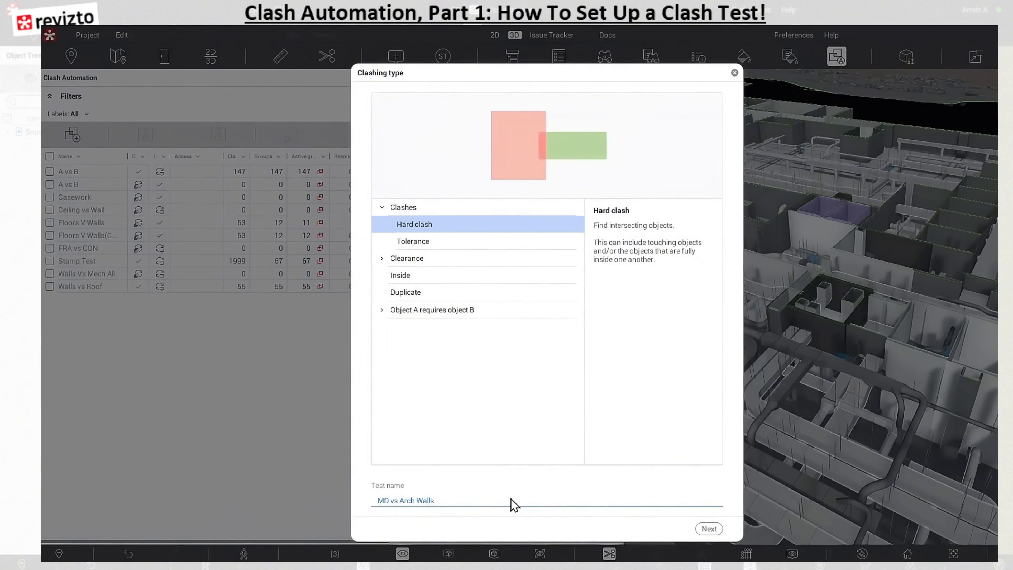
click(709, 529)
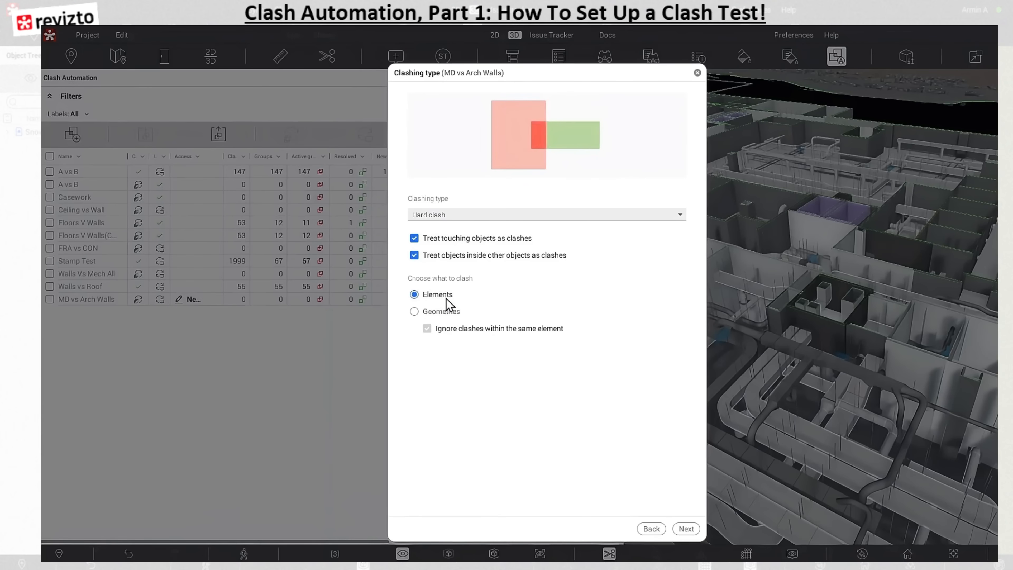
click(686, 529)
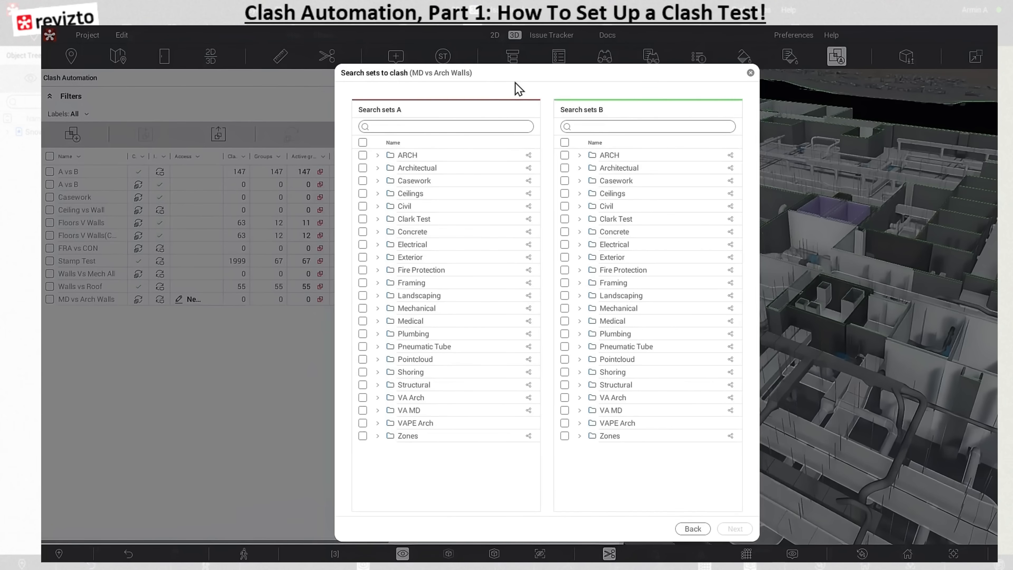
Assign the VA MD Return & Suuply Air set to Search sets A and VA Arch's Basic Wall to Search sets B.
click(383, 411)
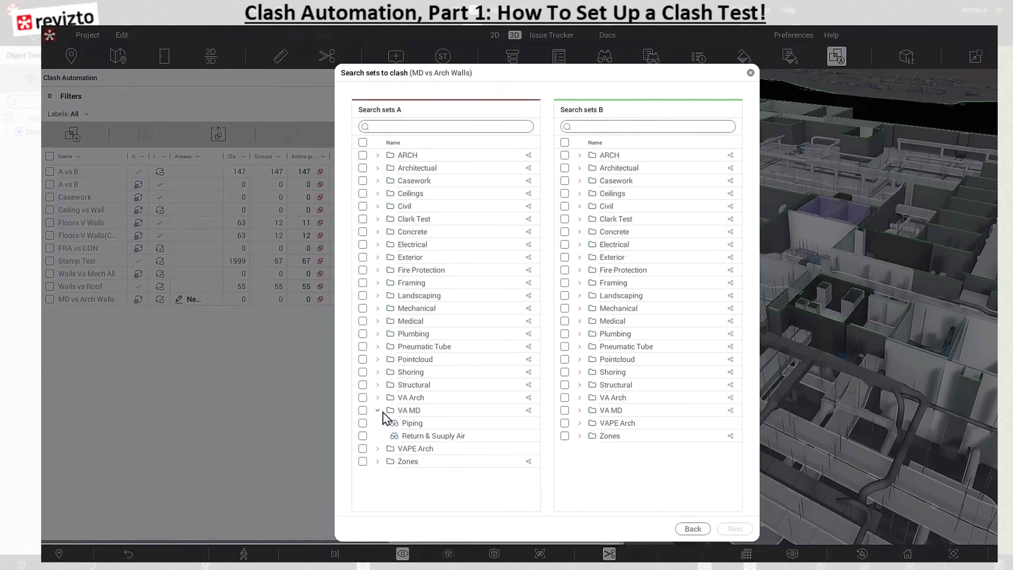
click(419, 435)
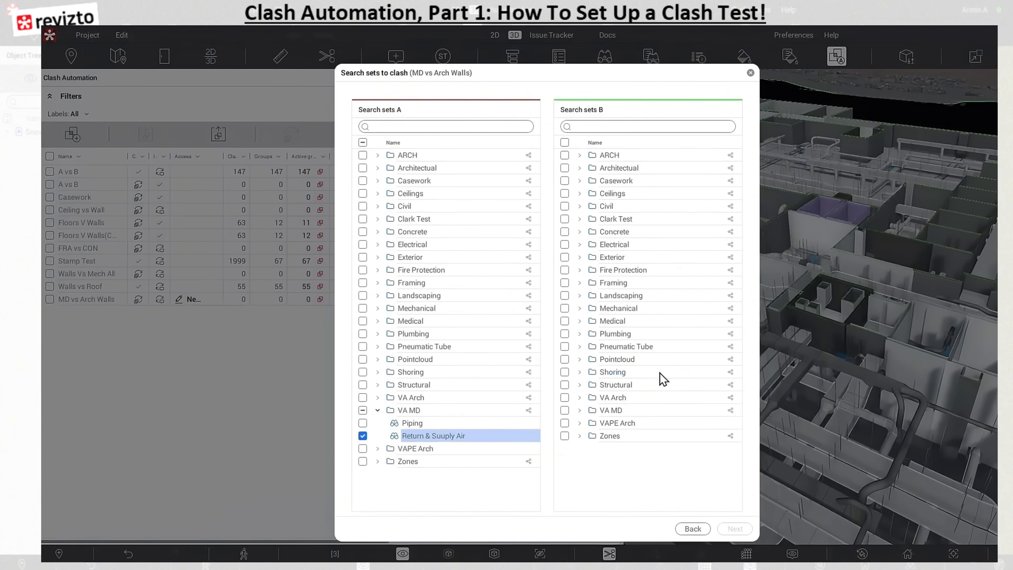
click(581, 400)
click(621, 411)
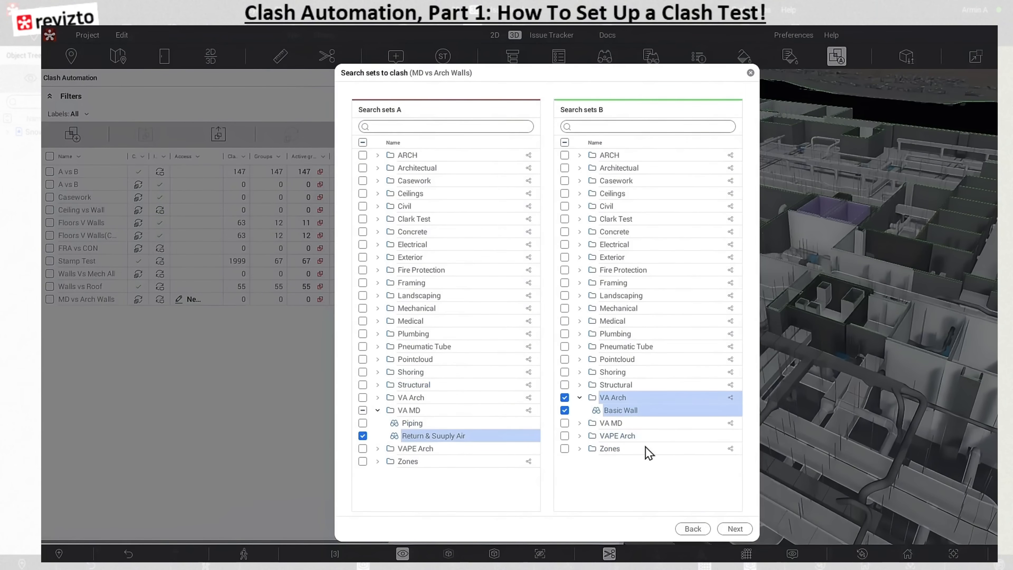
click(736, 528)
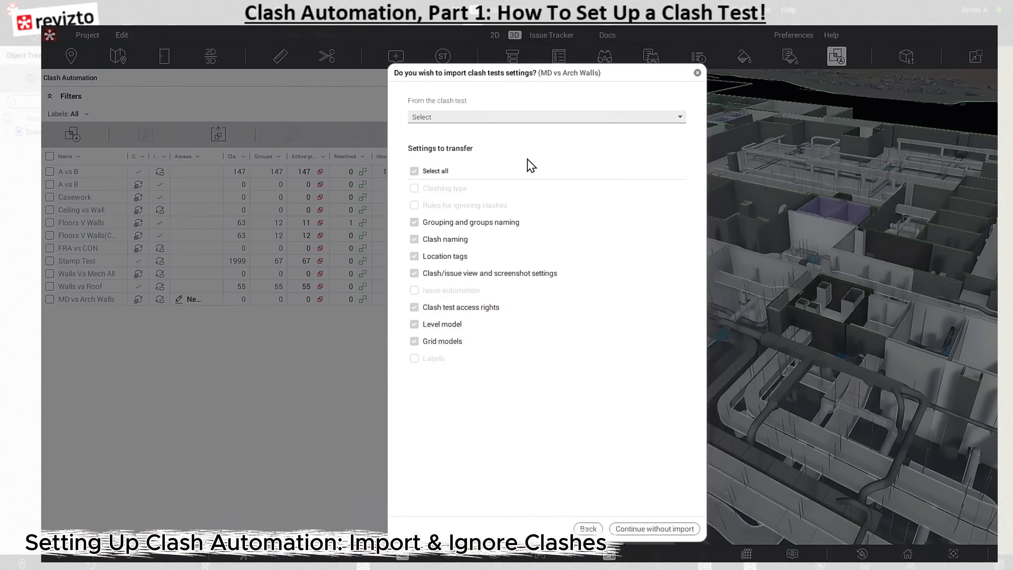
click(520, 120)
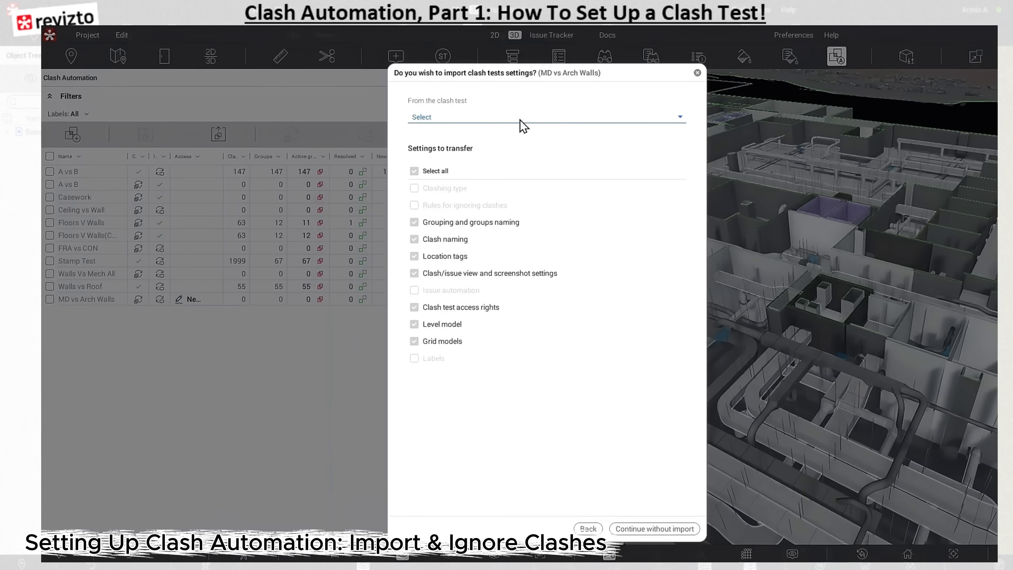
click(523, 126)
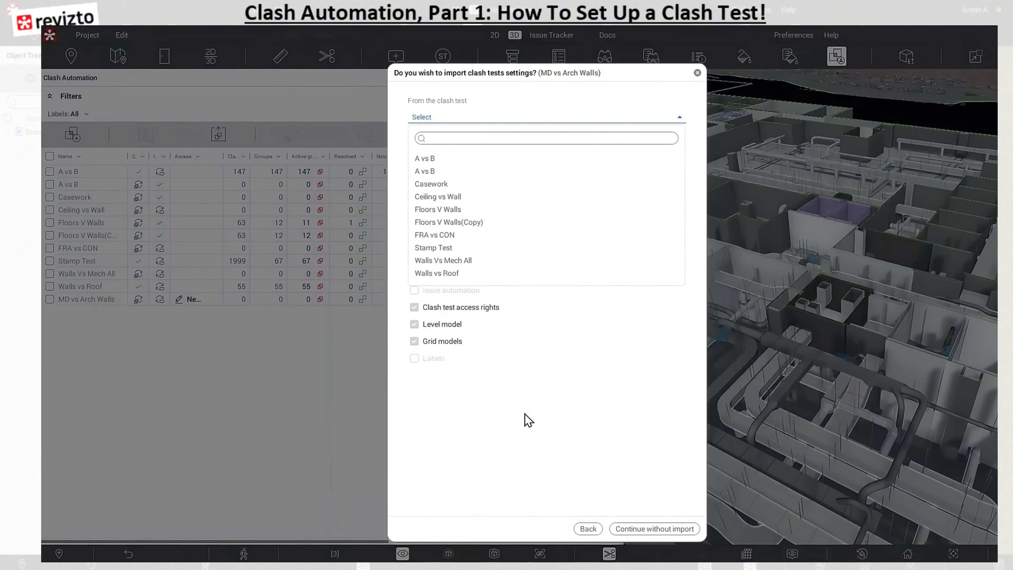
click(528, 419)
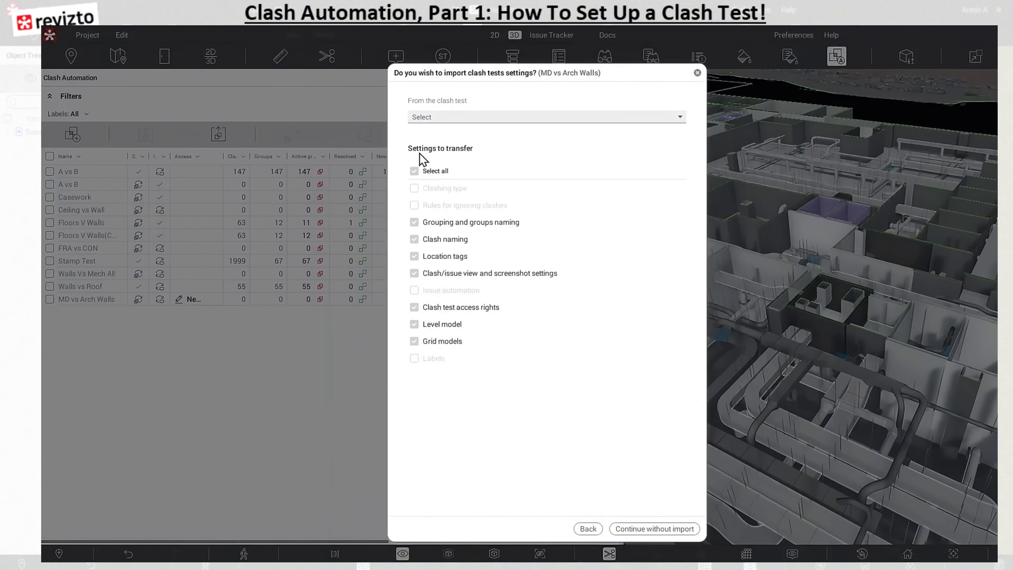
Choose Ceiling vs Wall as the clash test to import from and mark every setting for transfer except Labels.
click(427, 119)
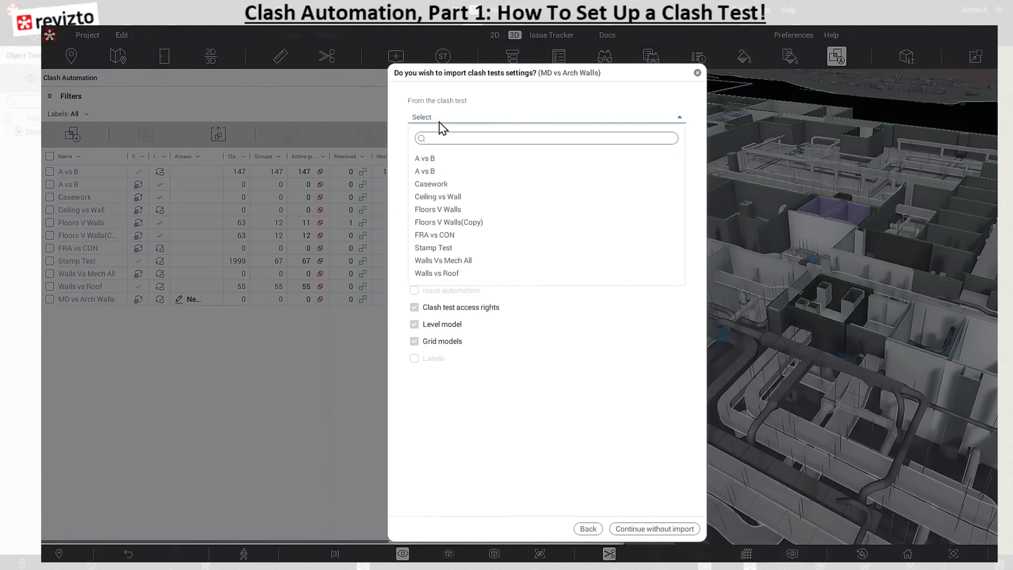
click(469, 192)
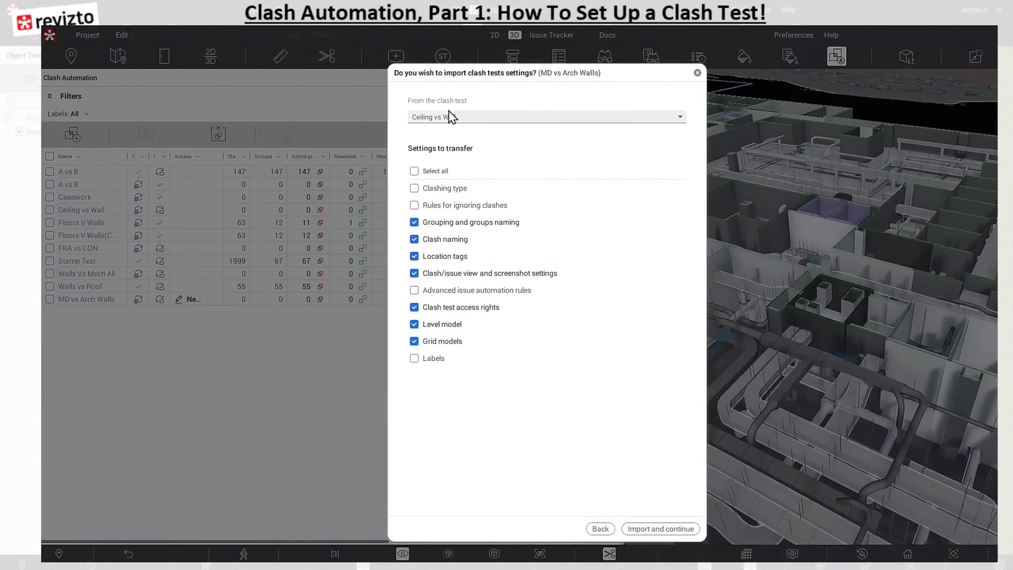
click(414, 171)
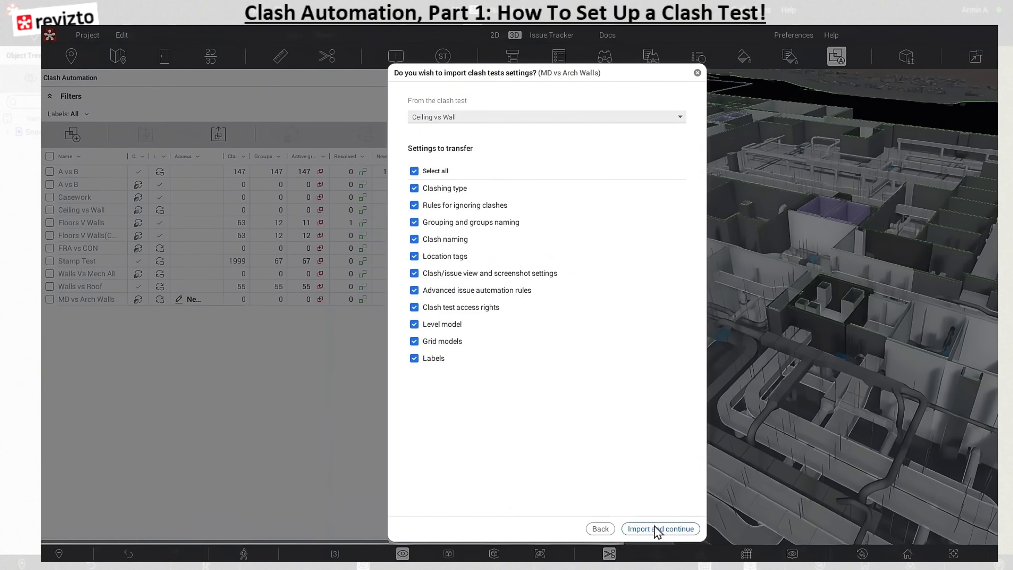
click(593, 116)
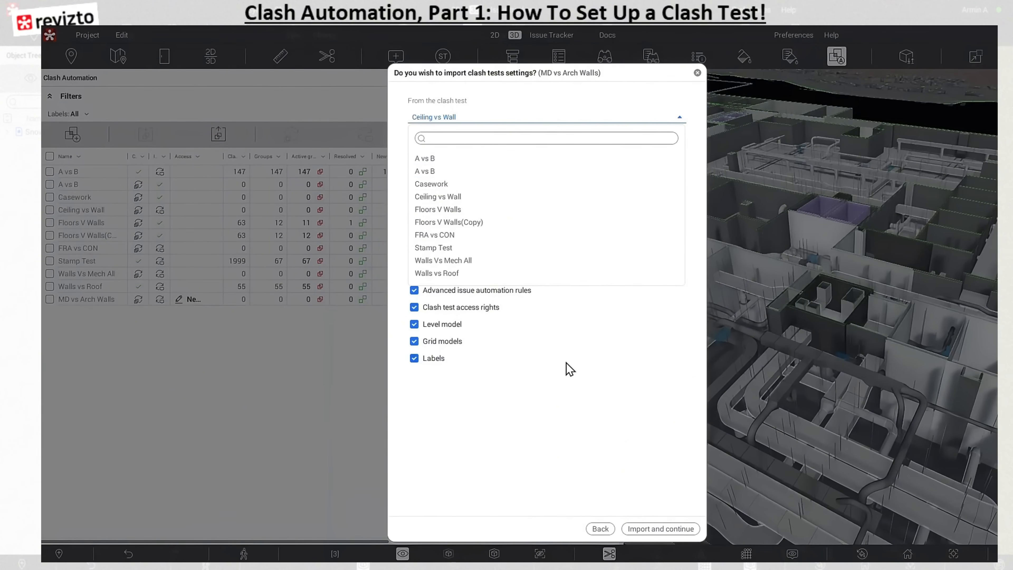
click(570, 369)
click(415, 359)
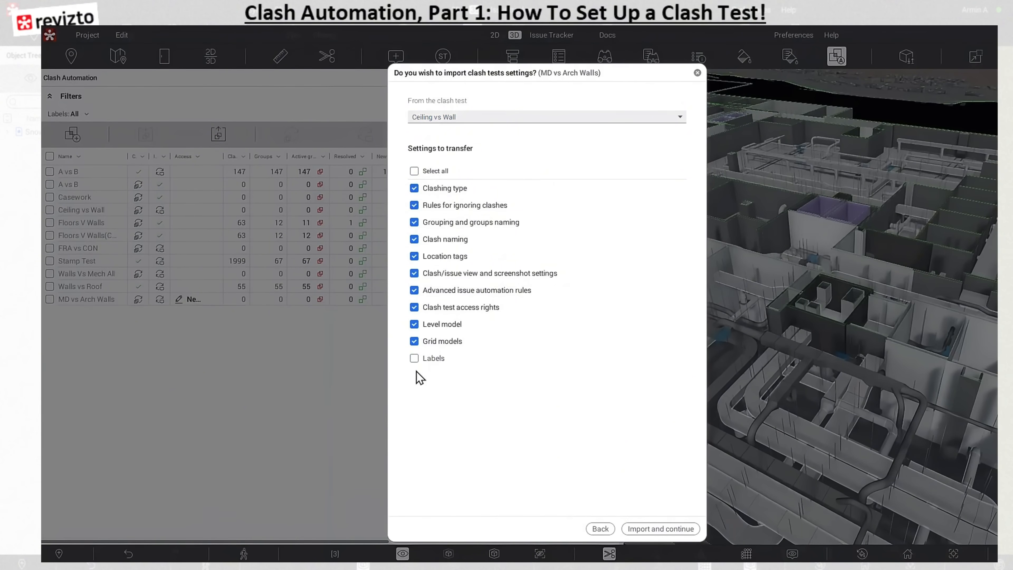
Include Labels in the settings to transfer and import the marked settings from the Ceiling vs Wall test.
click(416, 360)
click(679, 529)
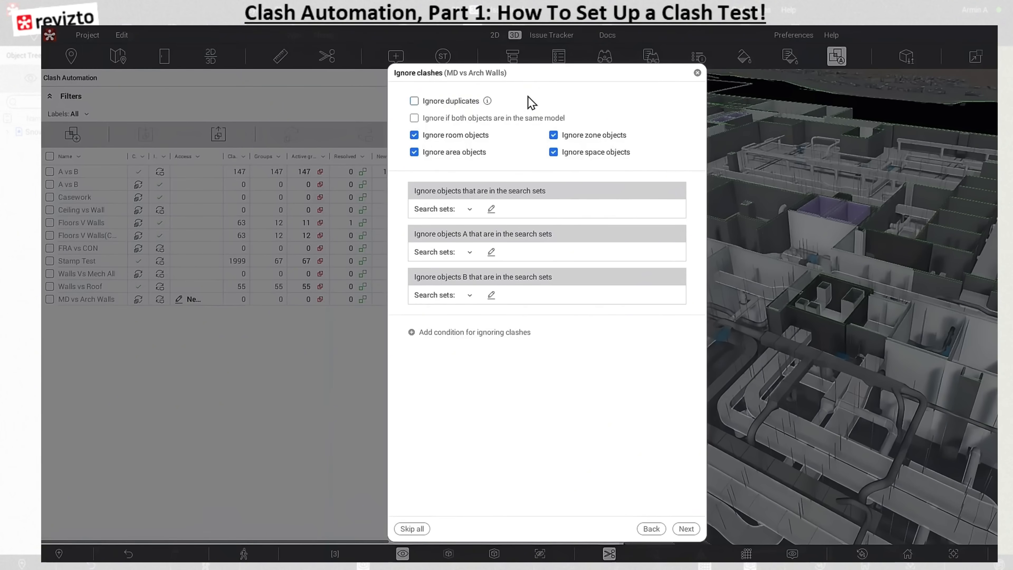
Ignore duplicates and clashes with both objects in the same model, and view the search sets available for exclusion.
click(414, 101)
click(414, 118)
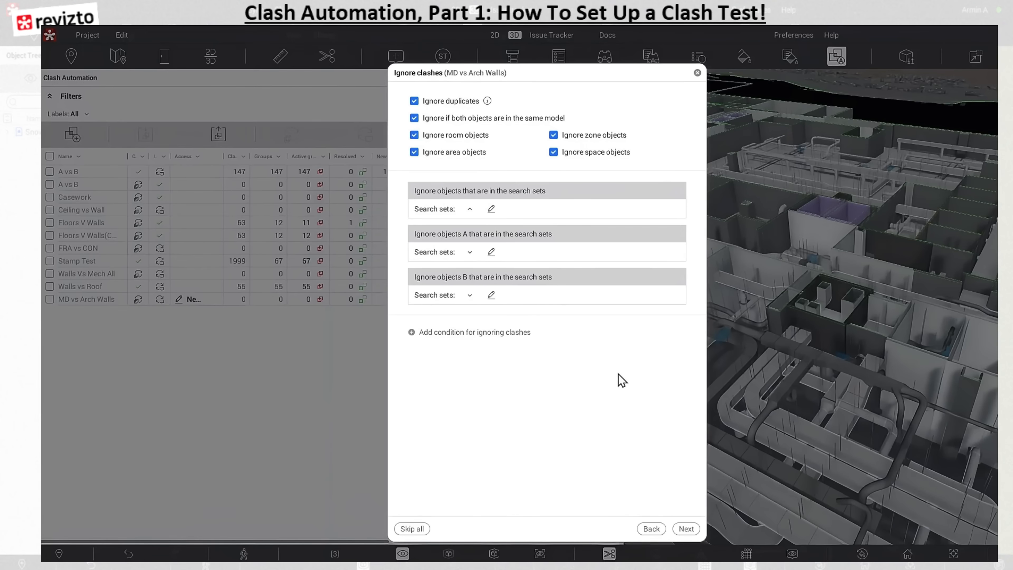
click(491, 208)
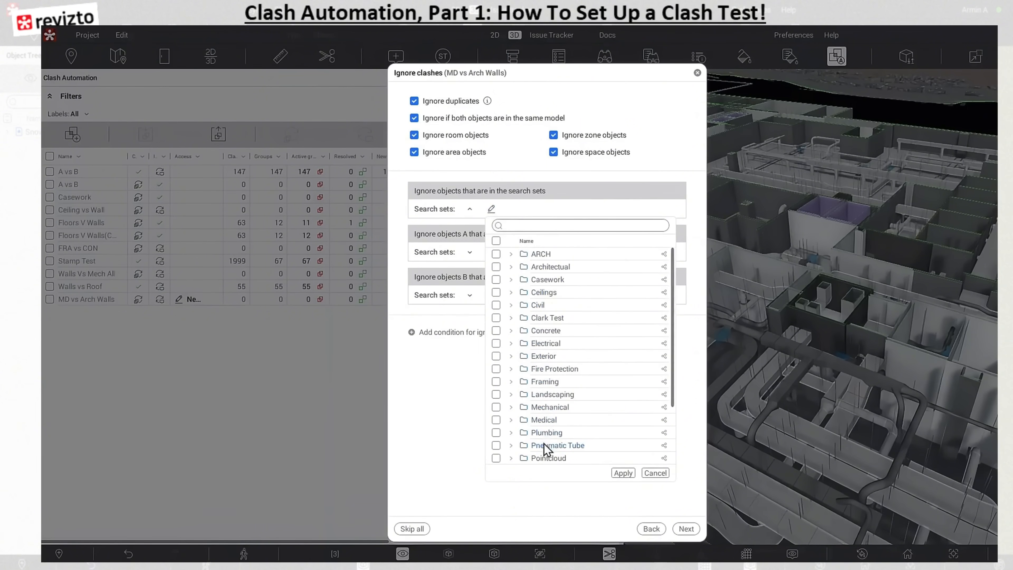
click(427, 432)
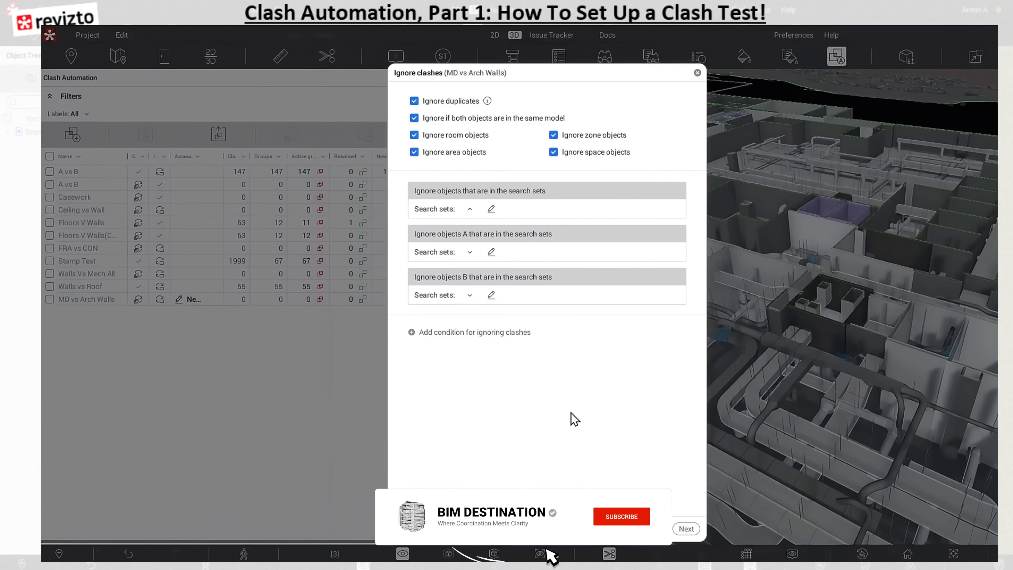
click(413, 336)
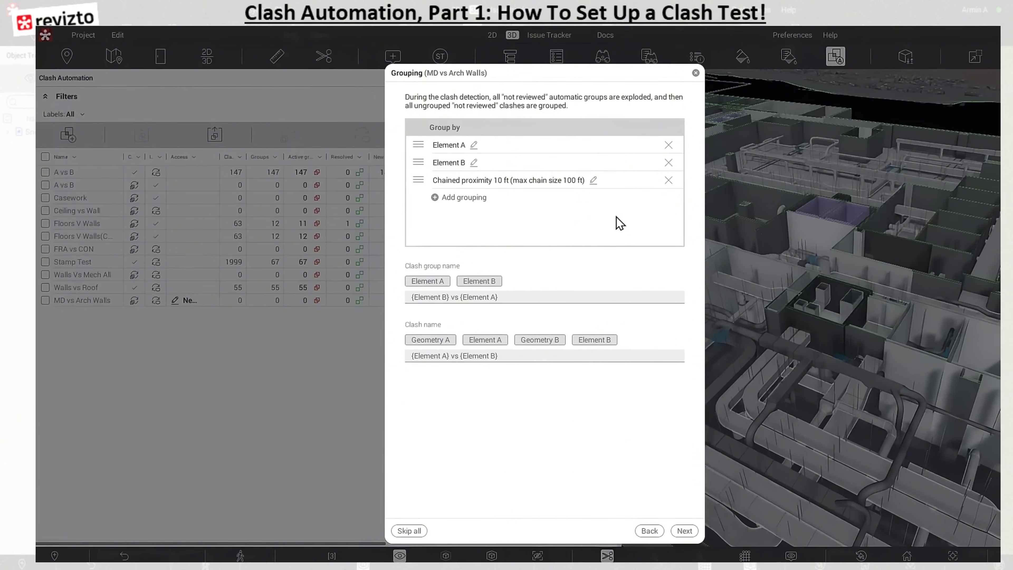
Add Level, Room and Grid intersection groupings to the MD vs Arch Walls clash test.
click(436, 198)
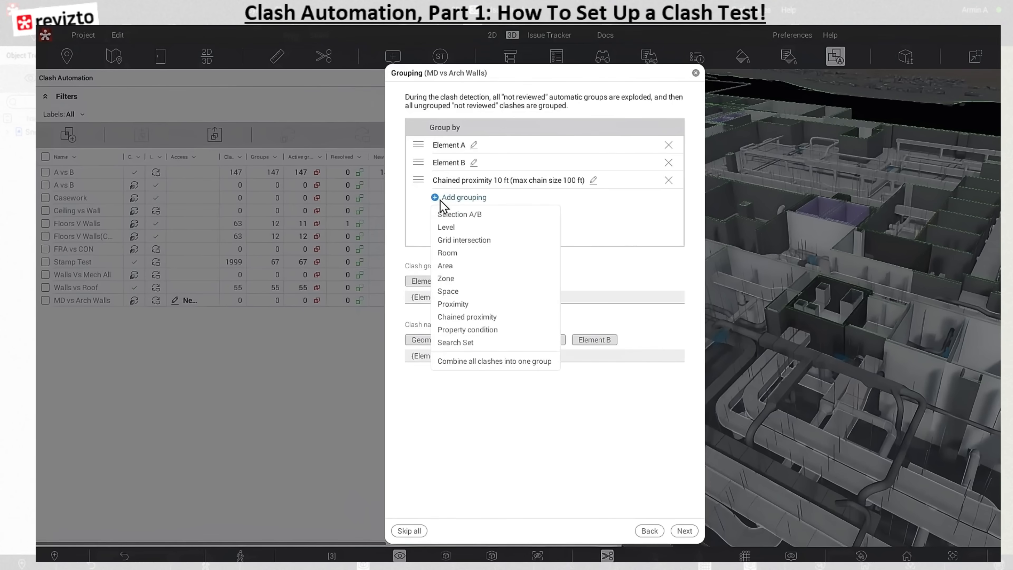
click(456, 228)
click(436, 215)
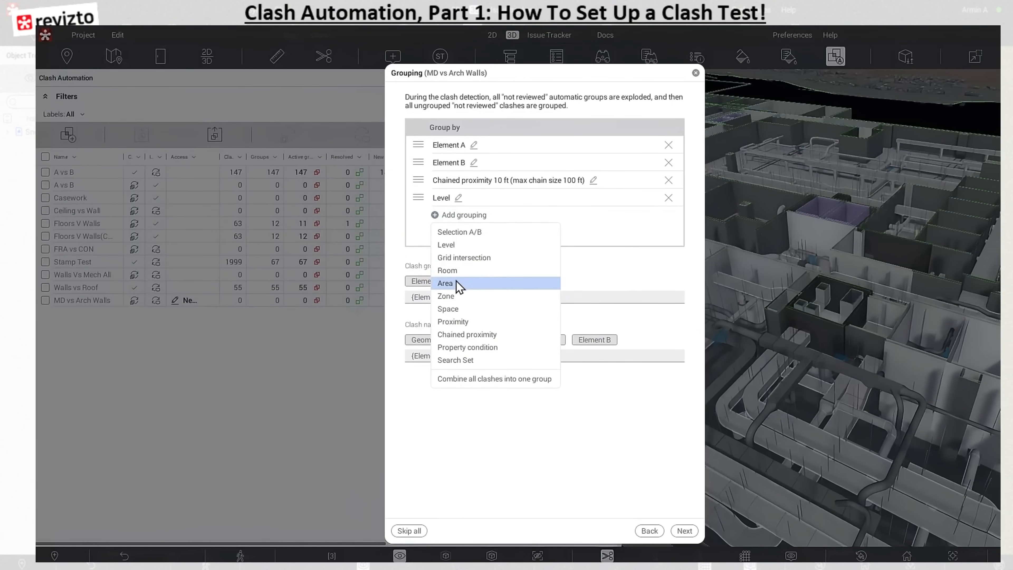
click(460, 272)
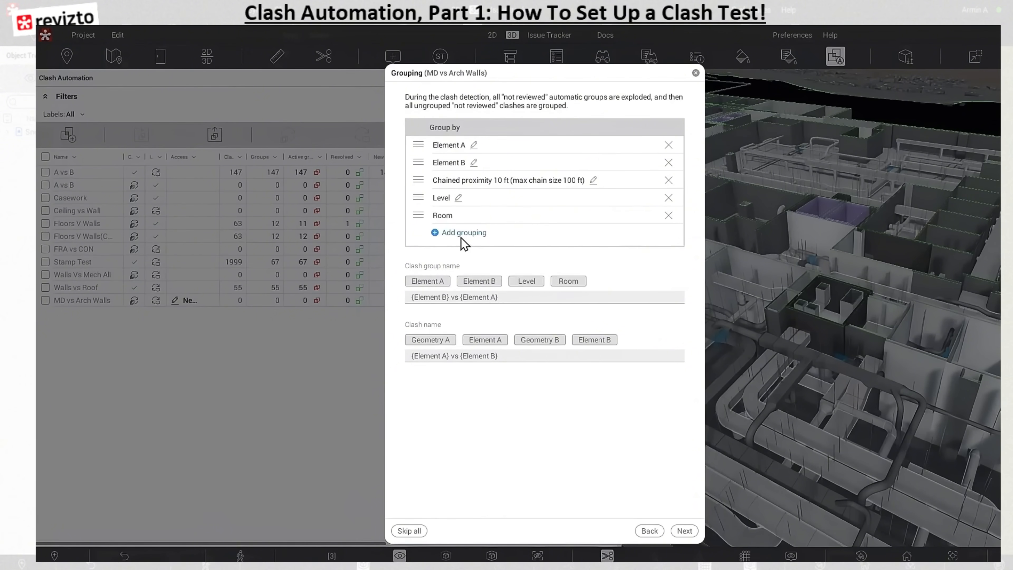
click(461, 236)
click(491, 275)
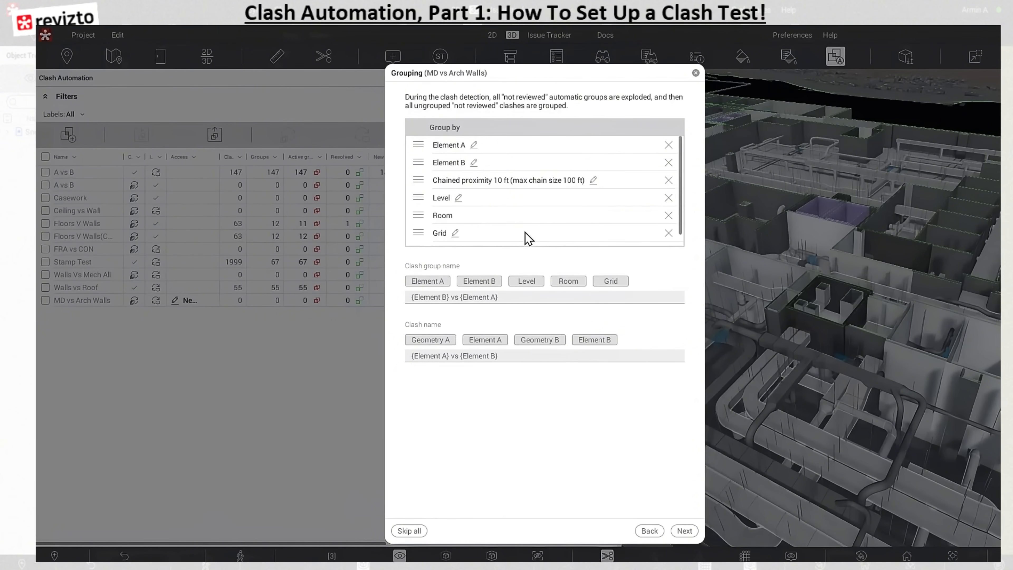
scroll(528, 234, down, 1)
click(458, 238)
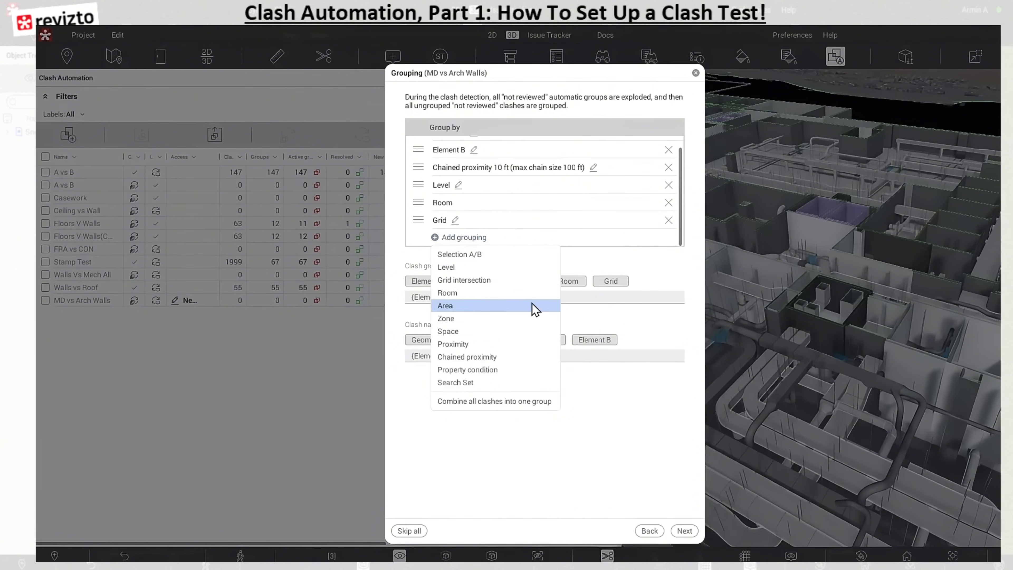
click(645, 115)
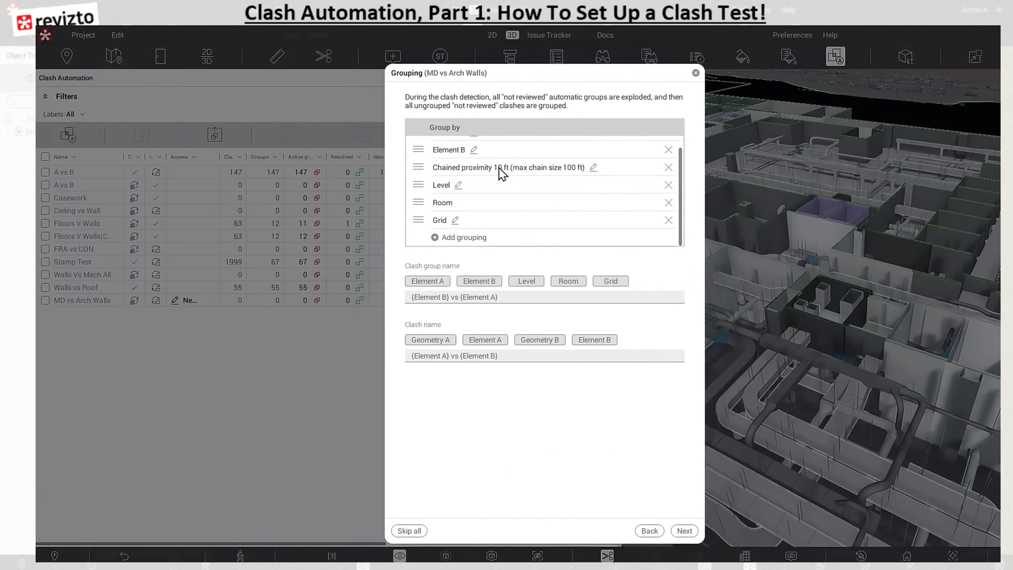
Change the chained proximity grouping to Regular with a distance of 50 ft.
click(593, 168)
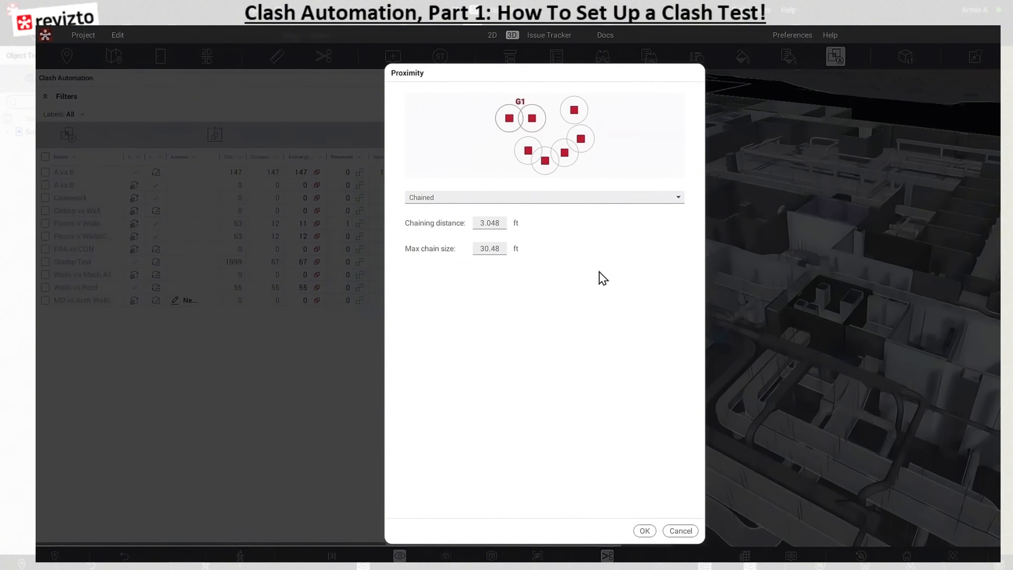
click(550, 198)
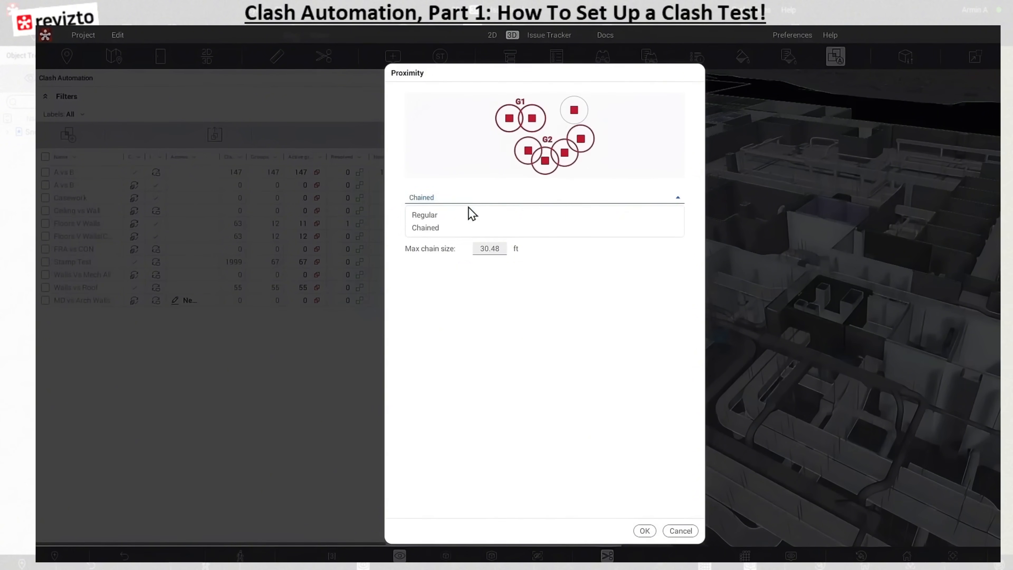
click(433, 216)
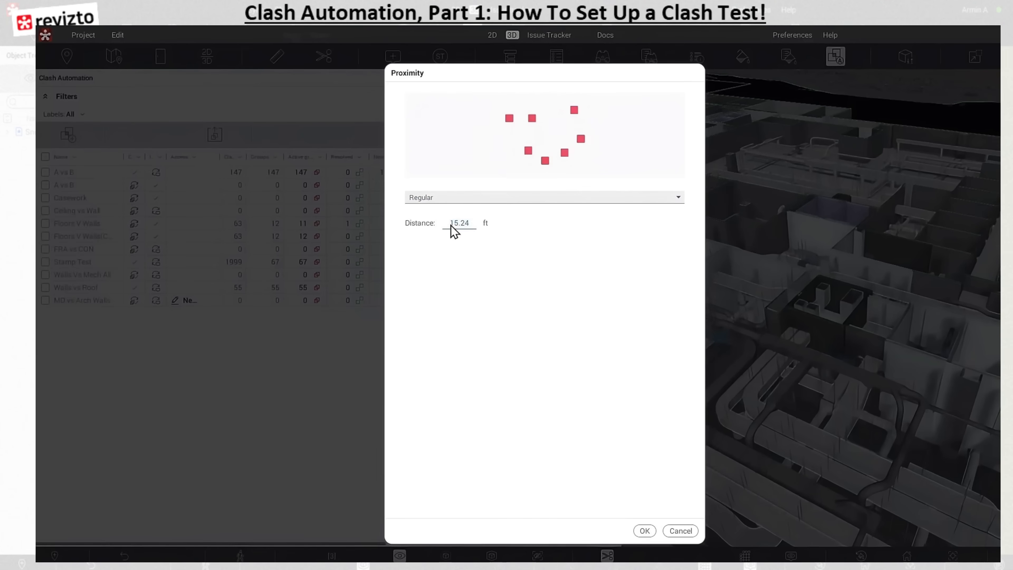
drag(475, 226, 446, 225)
text(50)
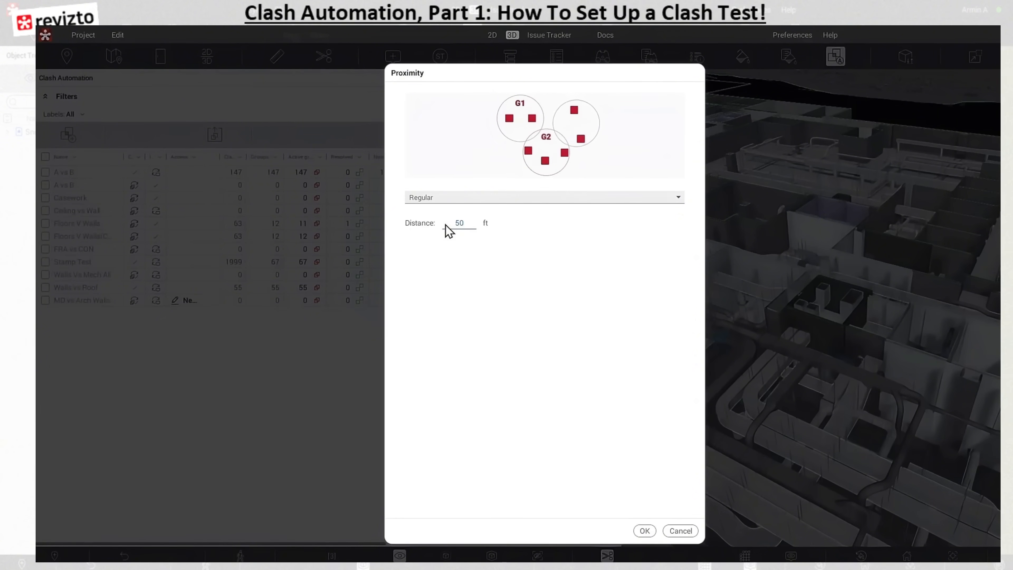
click(646, 531)
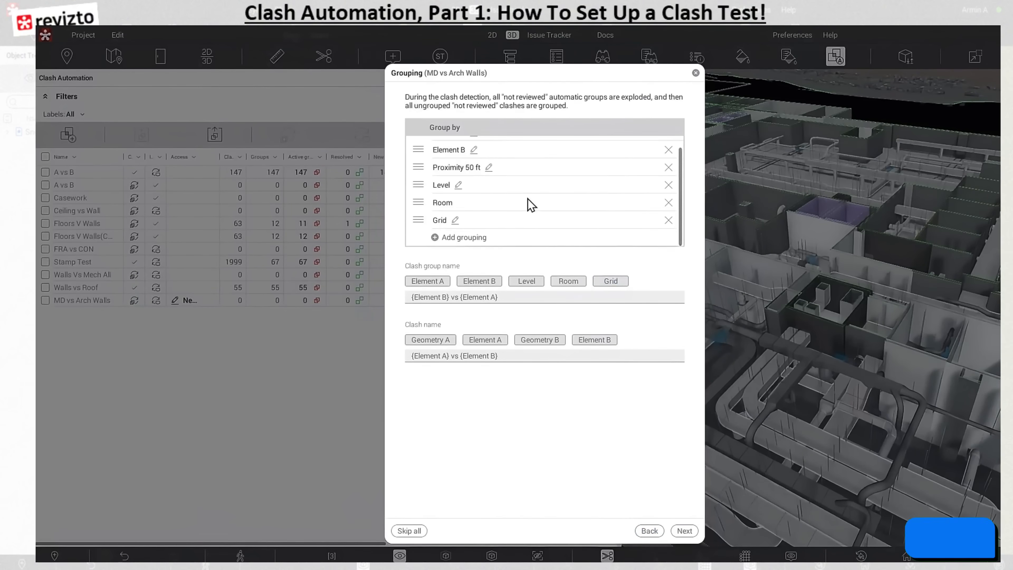
Reorder the groupings so that Level and Grid come directly after Element B, ahead of Proximity and Room.
scroll(519, 205, up, 1)
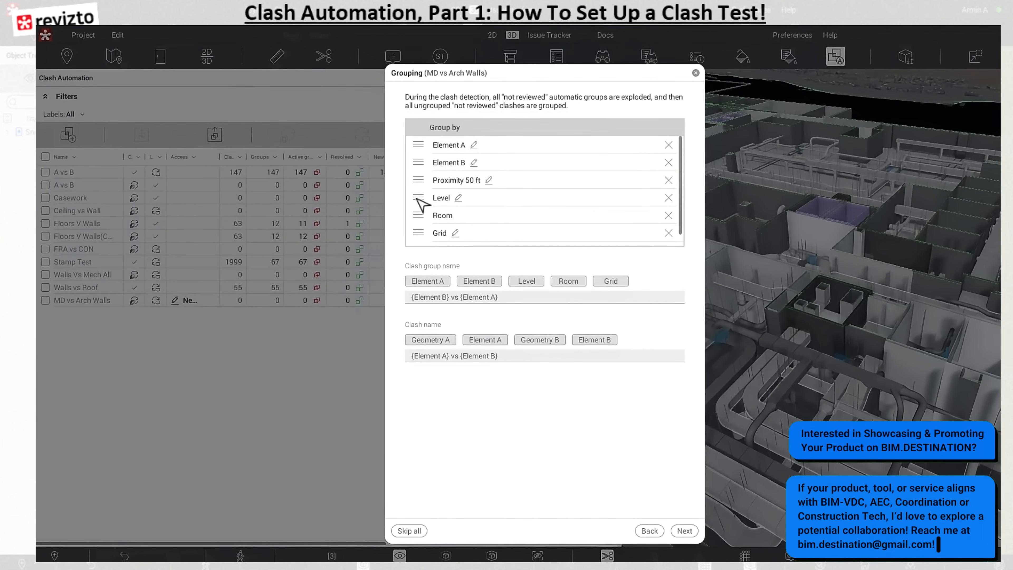
drag(422, 202, 418, 179)
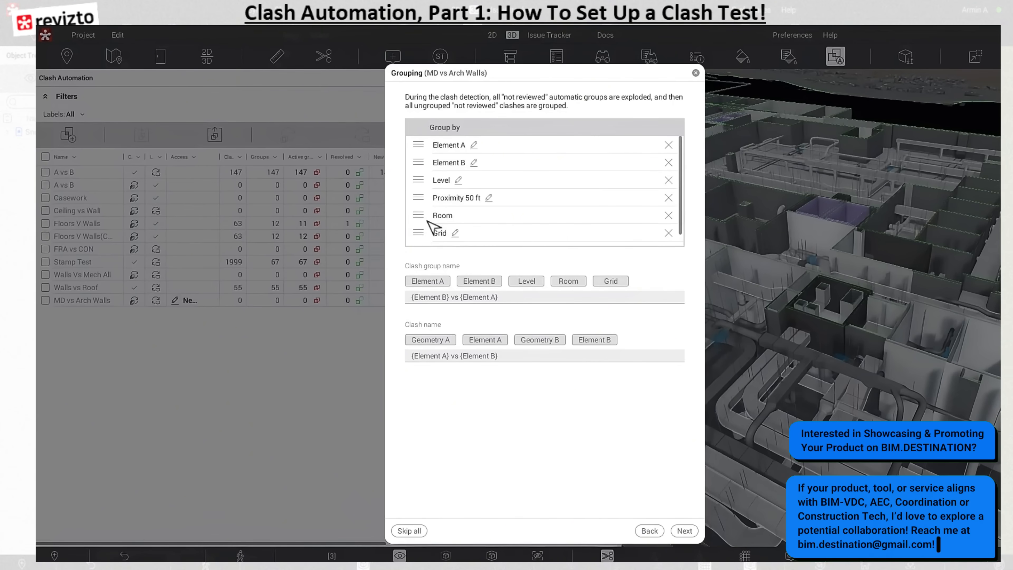
drag(419, 234, 453, 208)
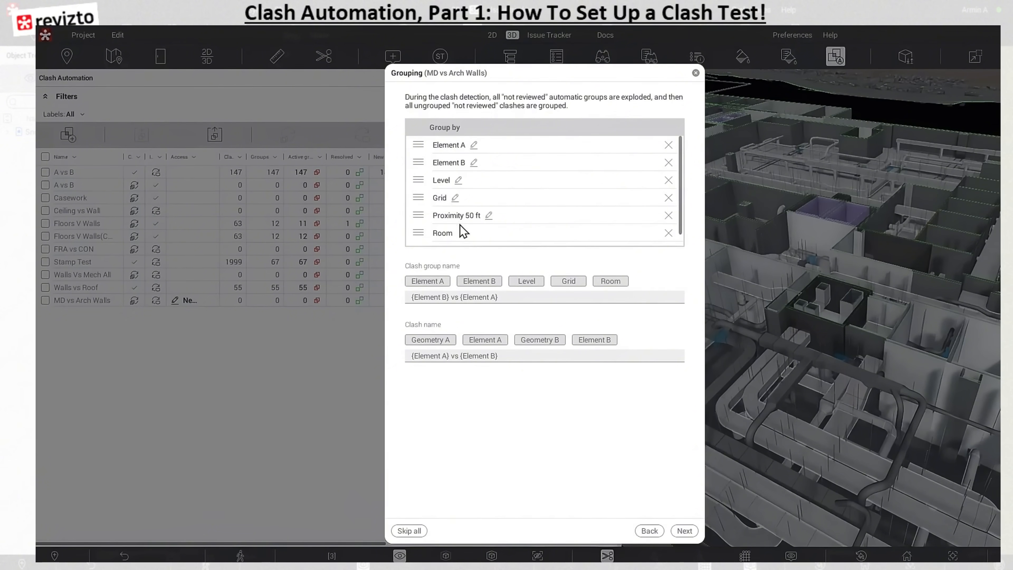
scroll(469, 230, down, 1)
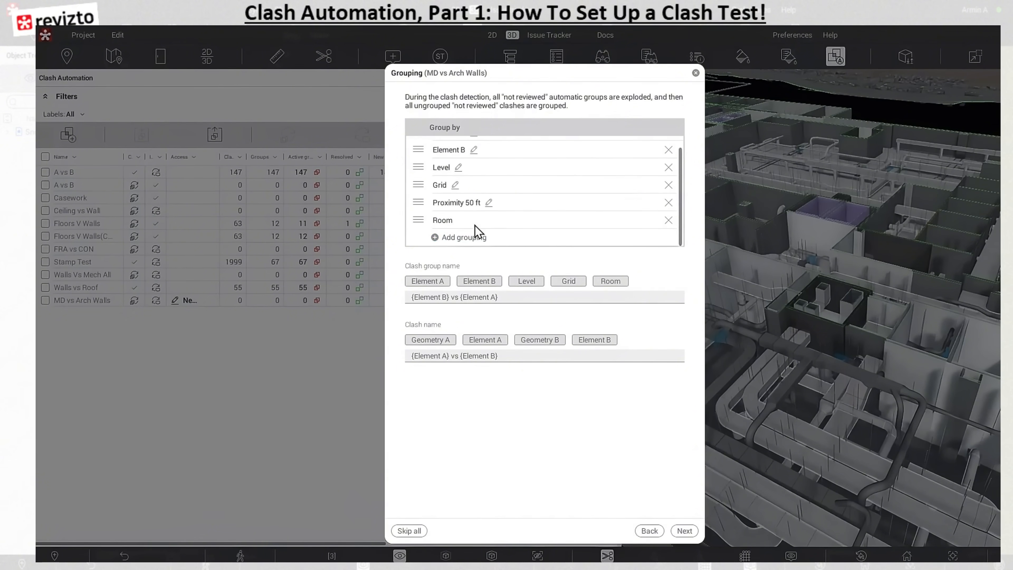
click(468, 238)
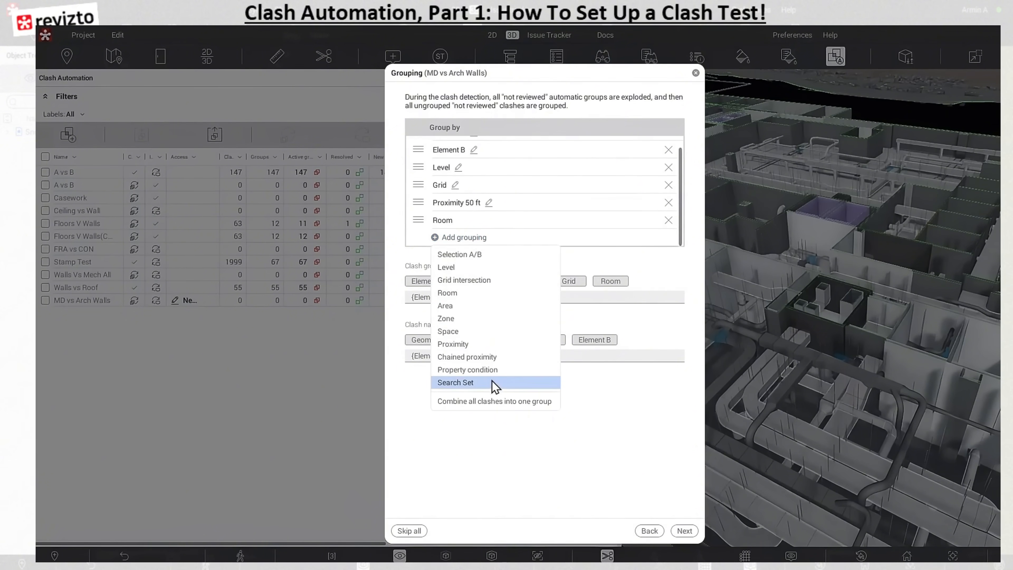
click(604, 435)
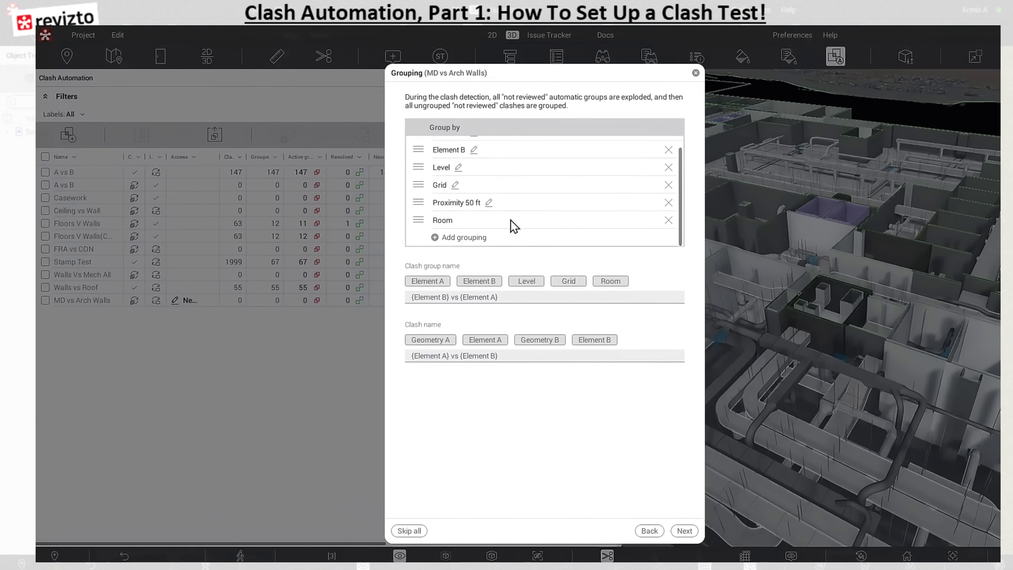
Append the Level, Grid and Room fields to the clash group name and continue past the grouping settings.
click(425, 298)
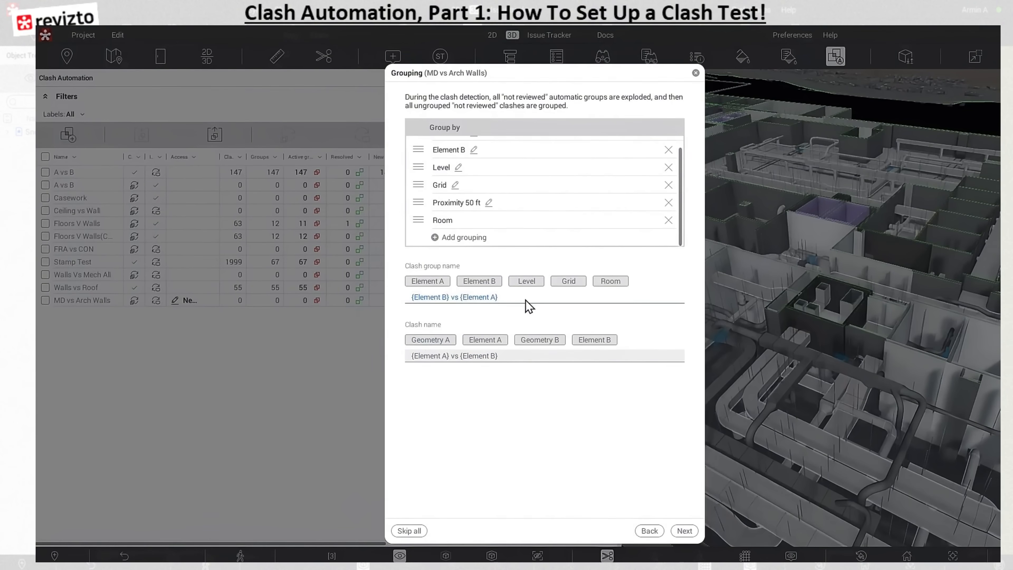
click(527, 282)
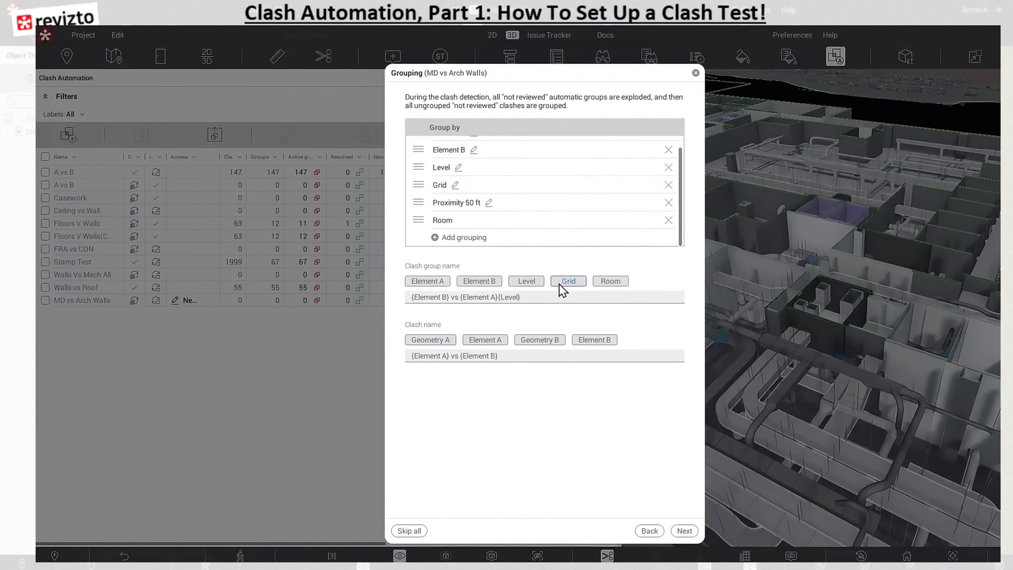
click(569, 282)
click(611, 281)
click(438, 301)
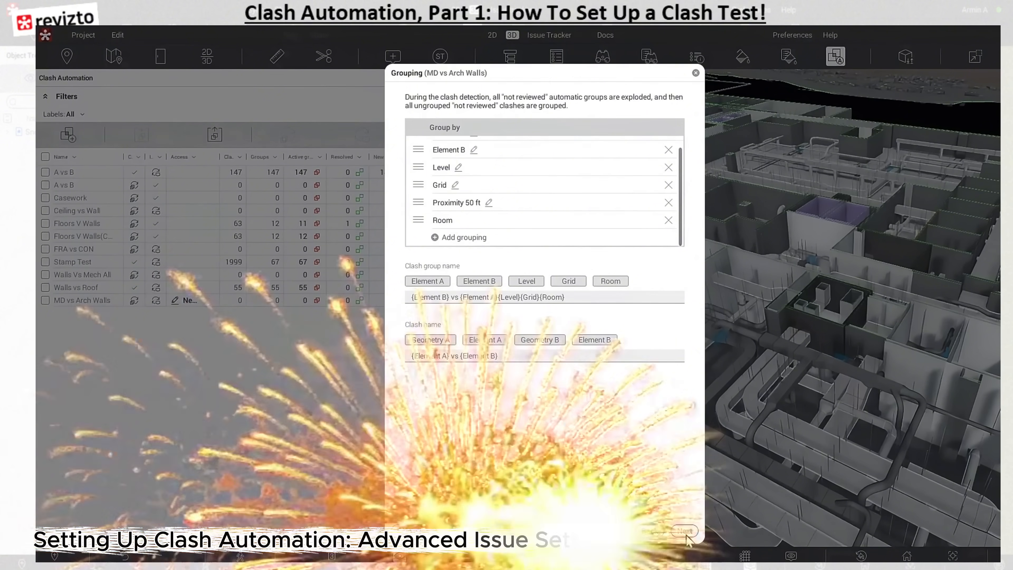
click(685, 531)
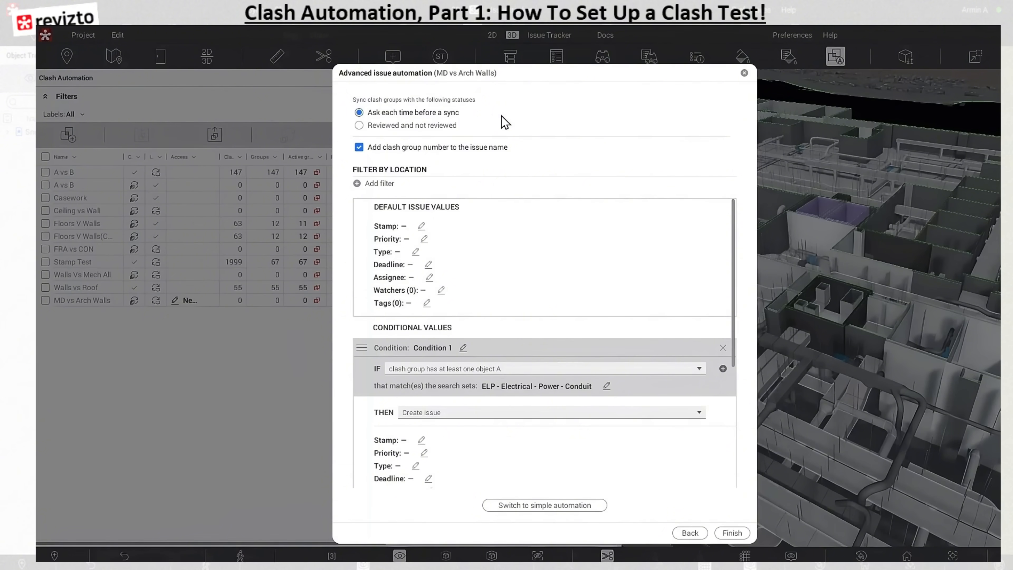
Set the advanced issue automation to sync both reviewed and not reviewed clash groups.
click(359, 125)
click(359, 112)
click(360, 127)
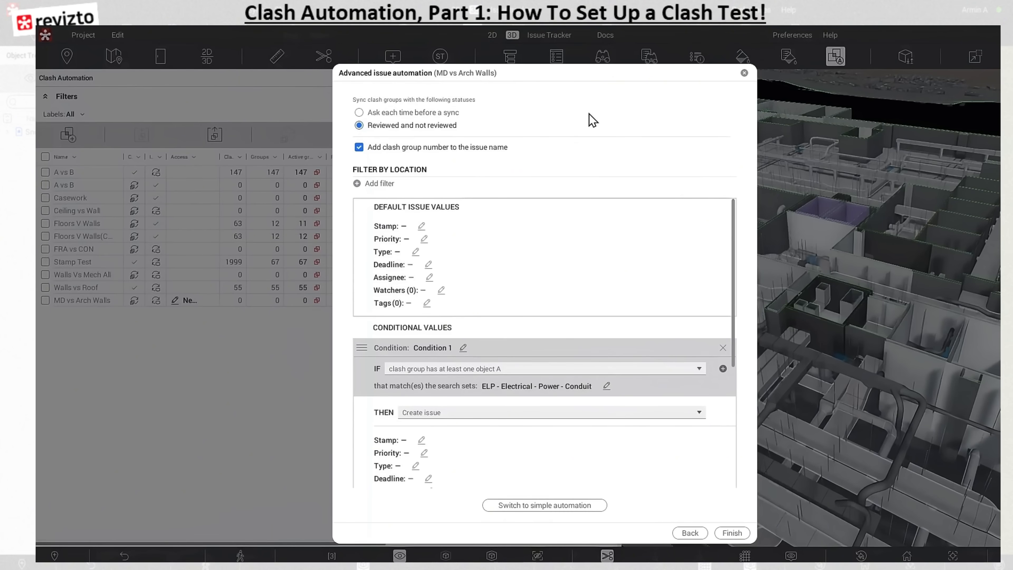
Set the default issue stamp to MH1 Mechanical and the default priority to Major.
click(422, 226)
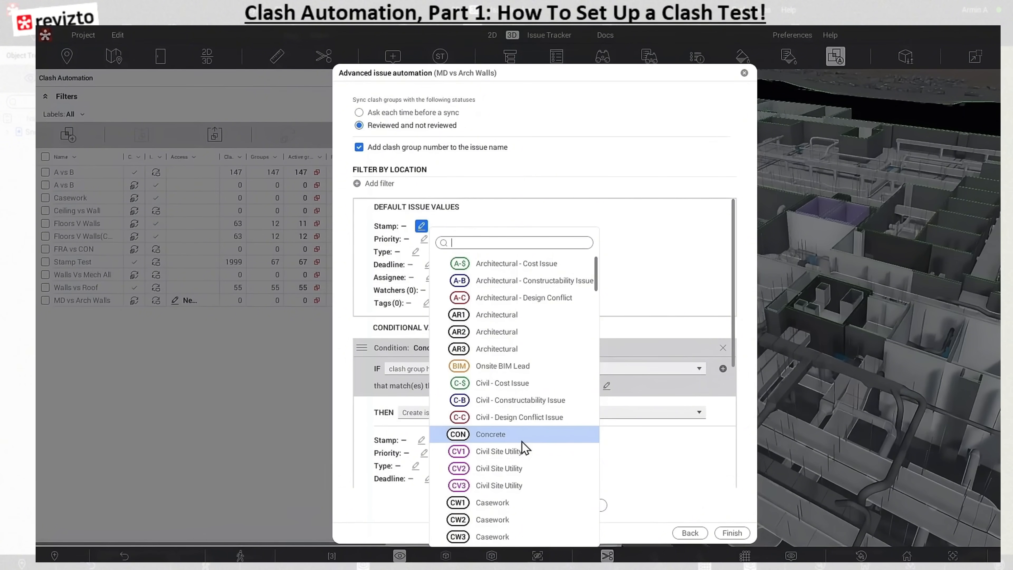
scroll(523, 447, down, 2)
scroll(526, 448, down, 8)
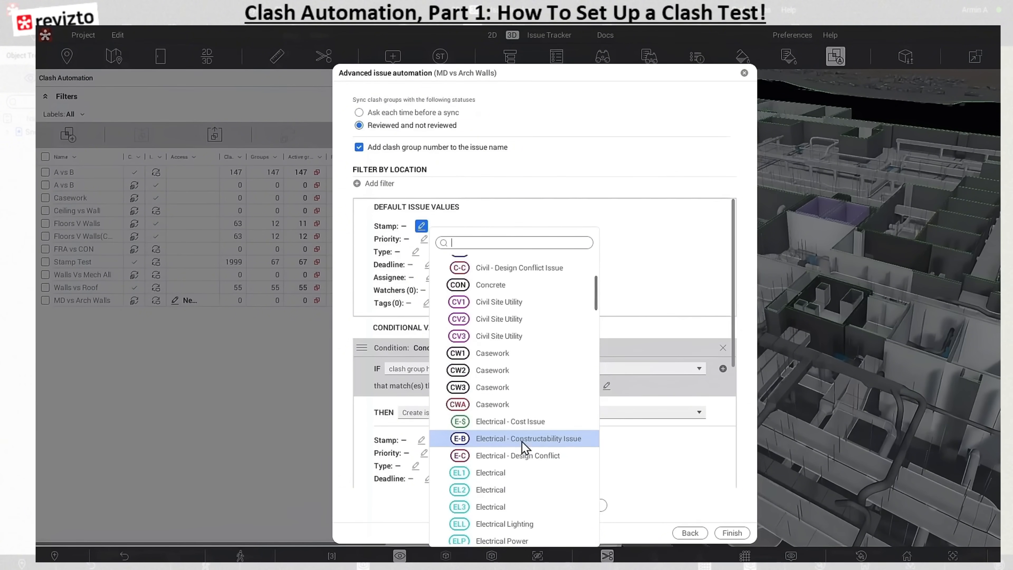
scroll(525, 447, down, 7)
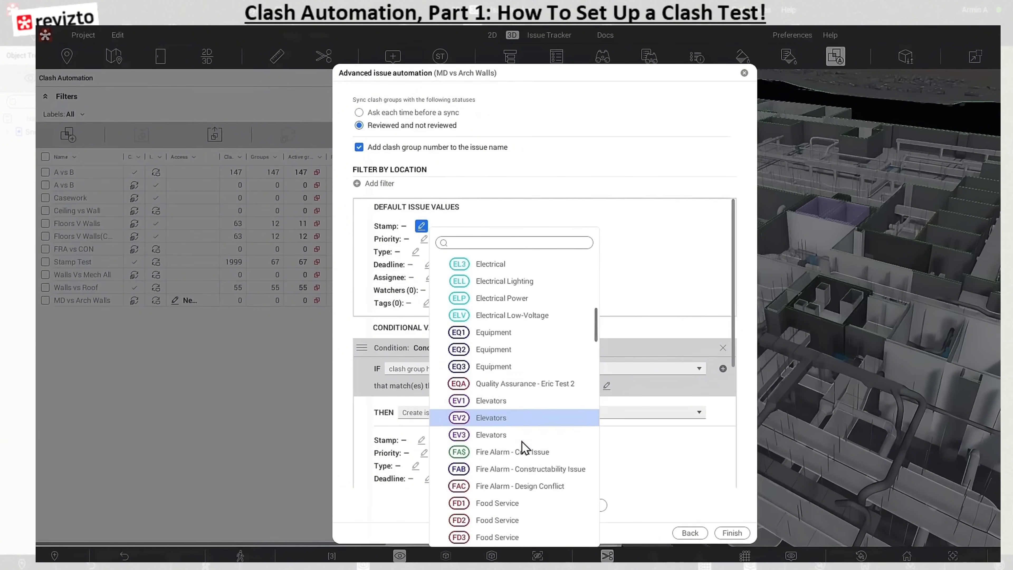
scroll(523, 441, down, 10)
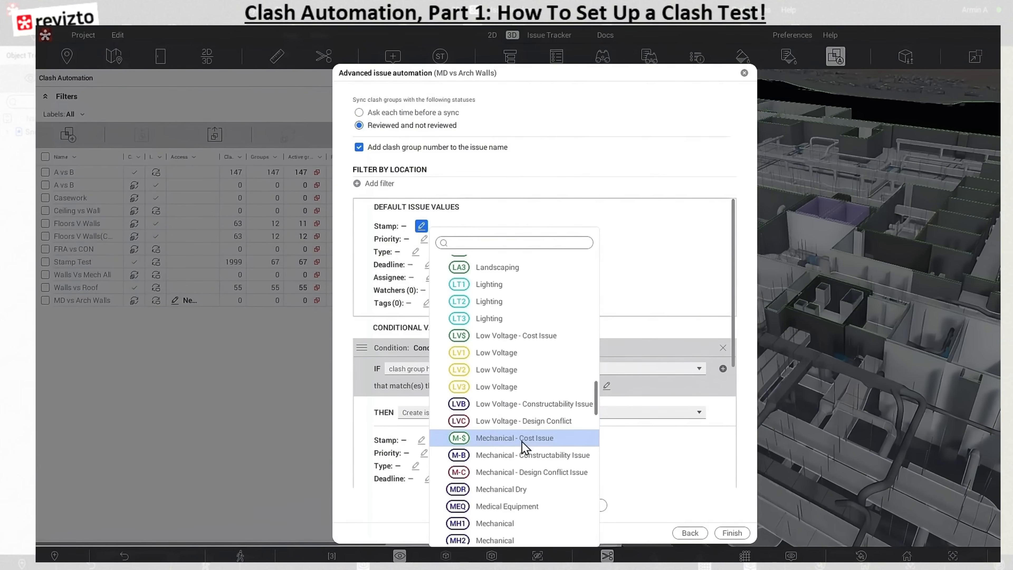
scroll(522, 449, down, 1)
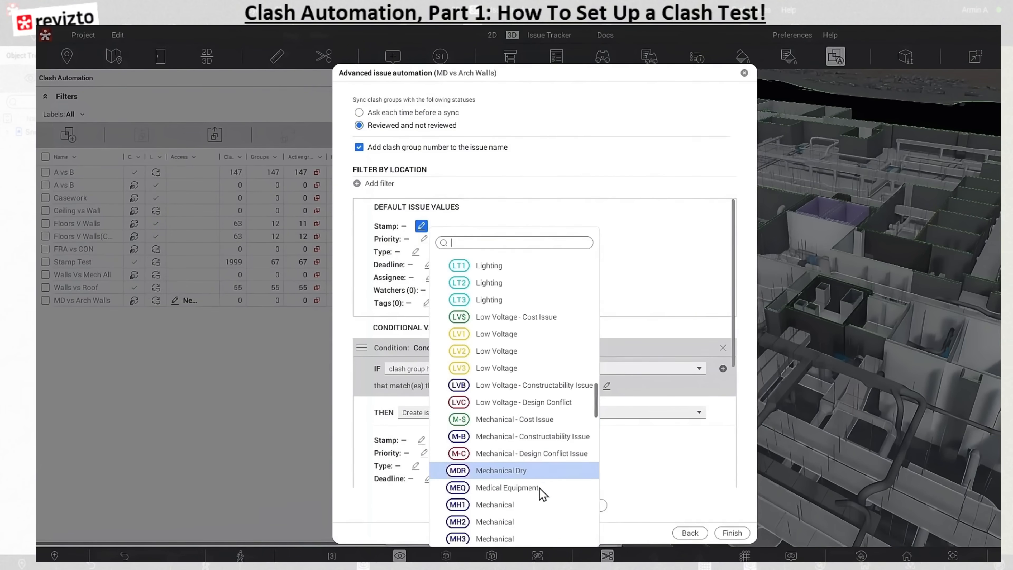
click(505, 508)
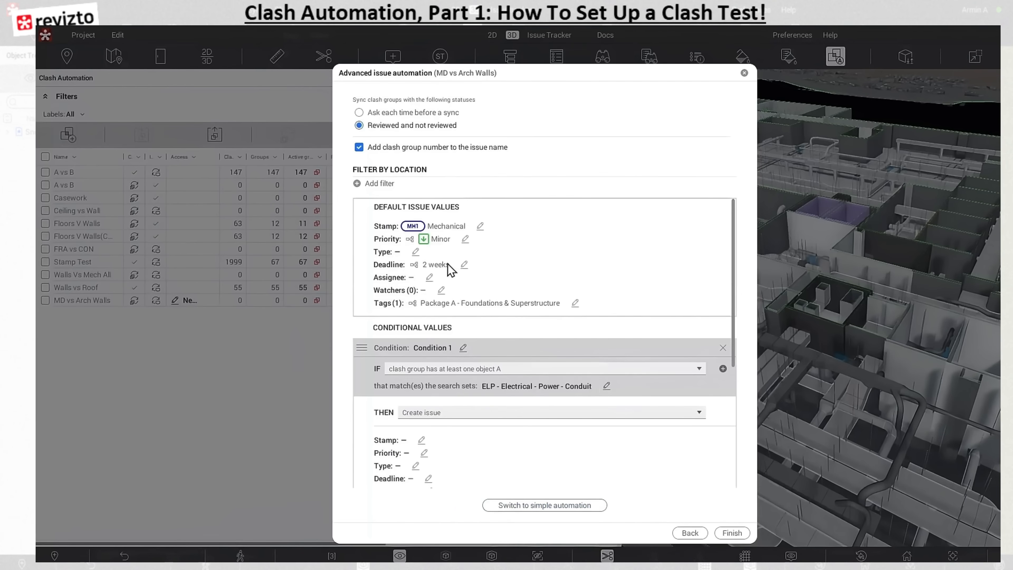
click(465, 239)
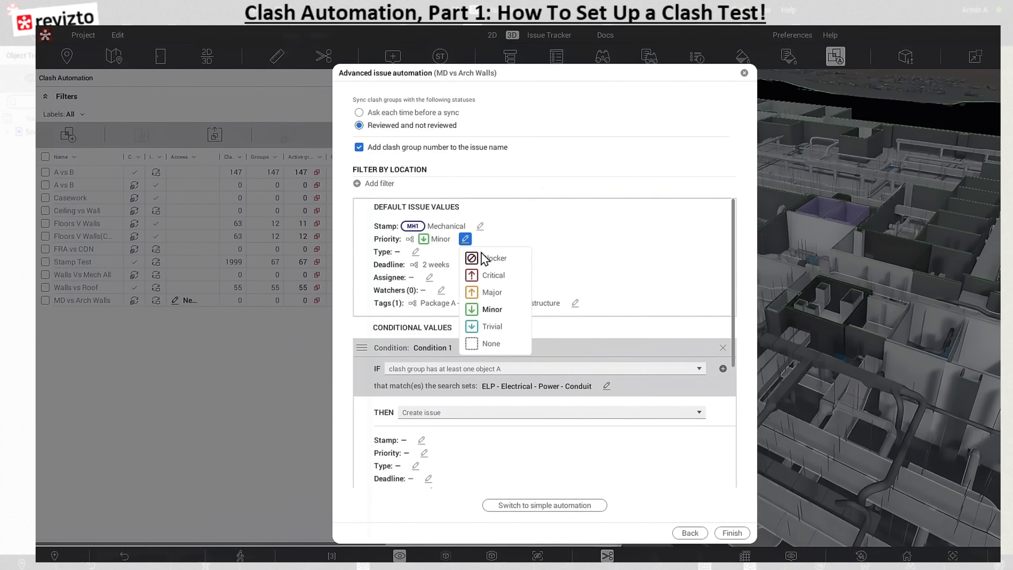
click(500, 298)
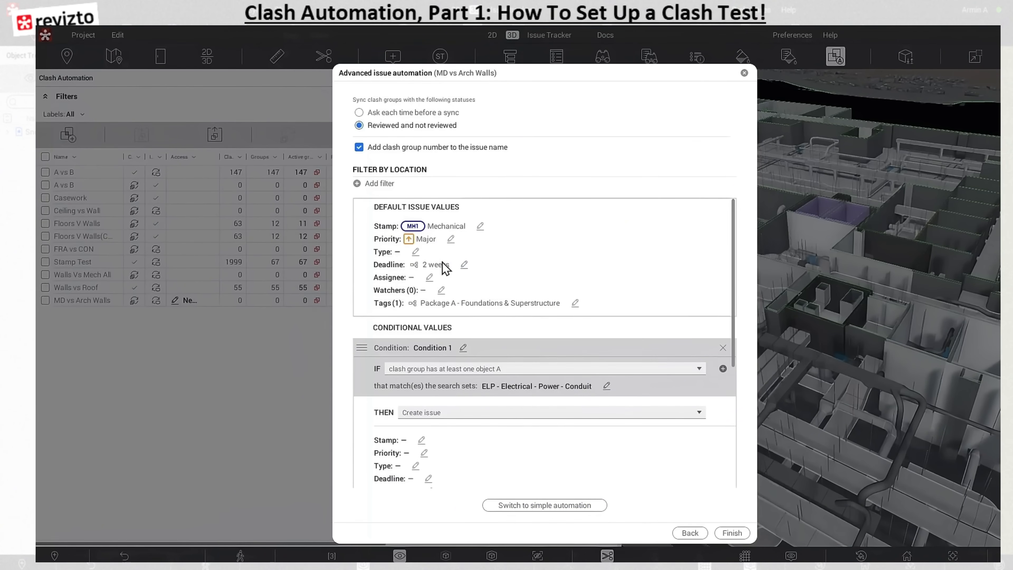
Set the default issue type to Standard issue and the default deadline to 10 days.
click(416, 252)
click(445, 273)
click(463, 265)
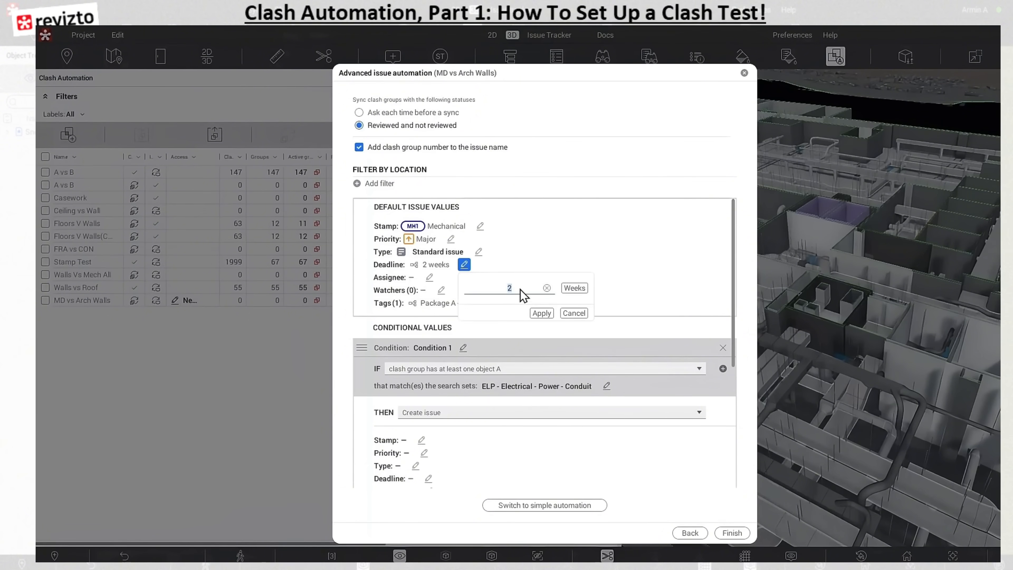
click(572, 288)
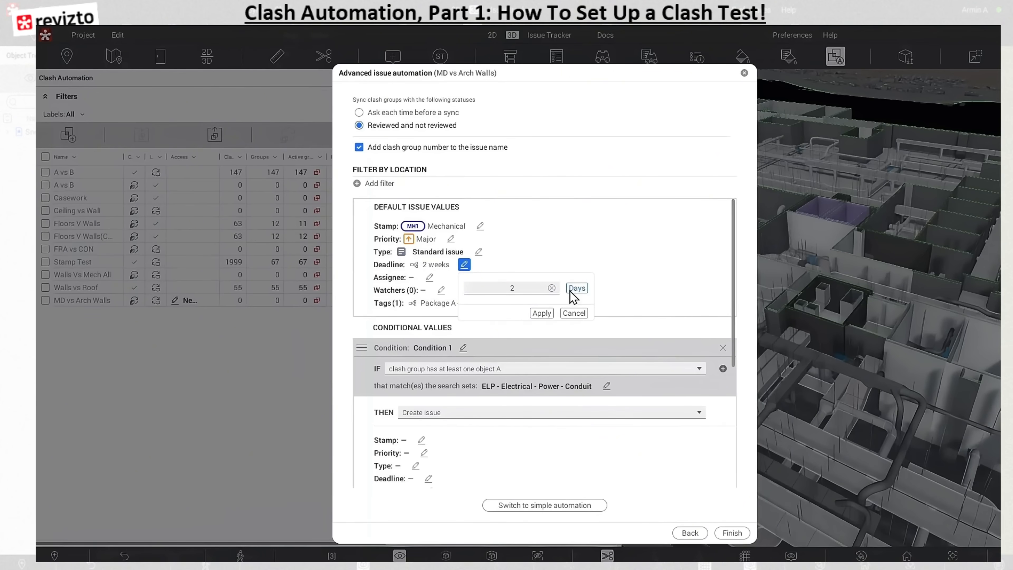
click(515, 289)
key(BackSpace)
text(1)
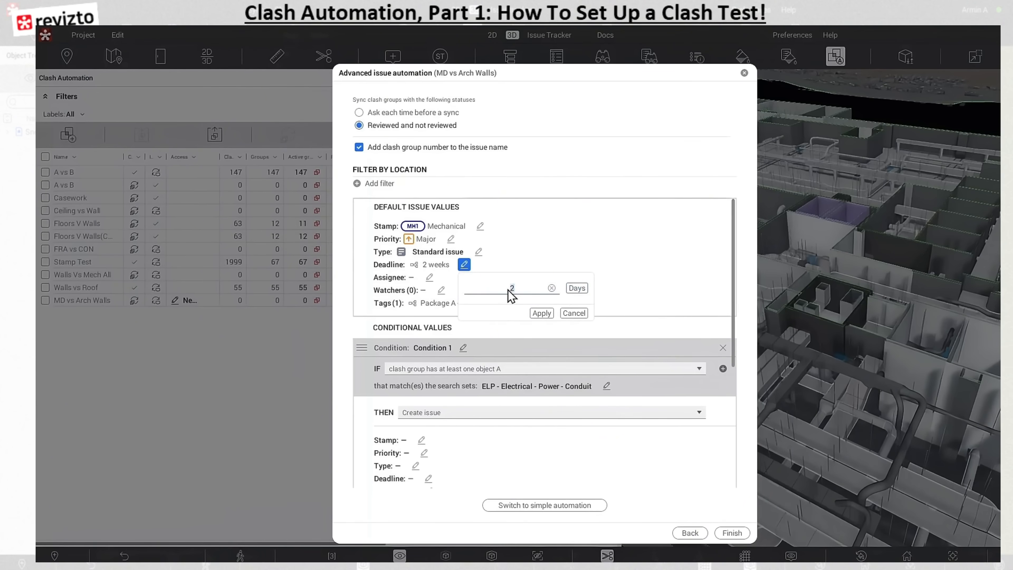
text(0)
click(546, 314)
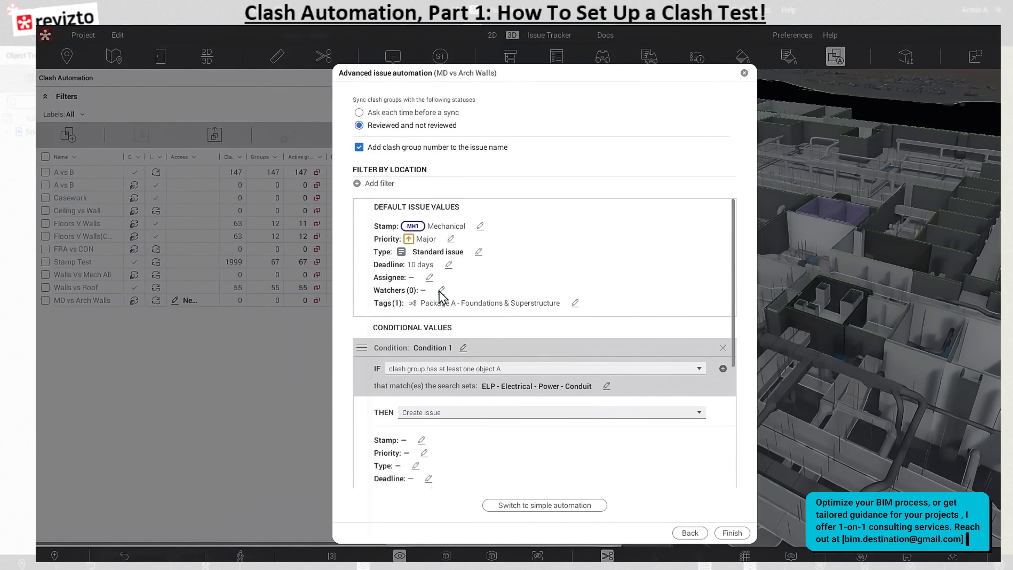
Look through the tags available for the default issue values and leave the tag selection without changes.
click(575, 303)
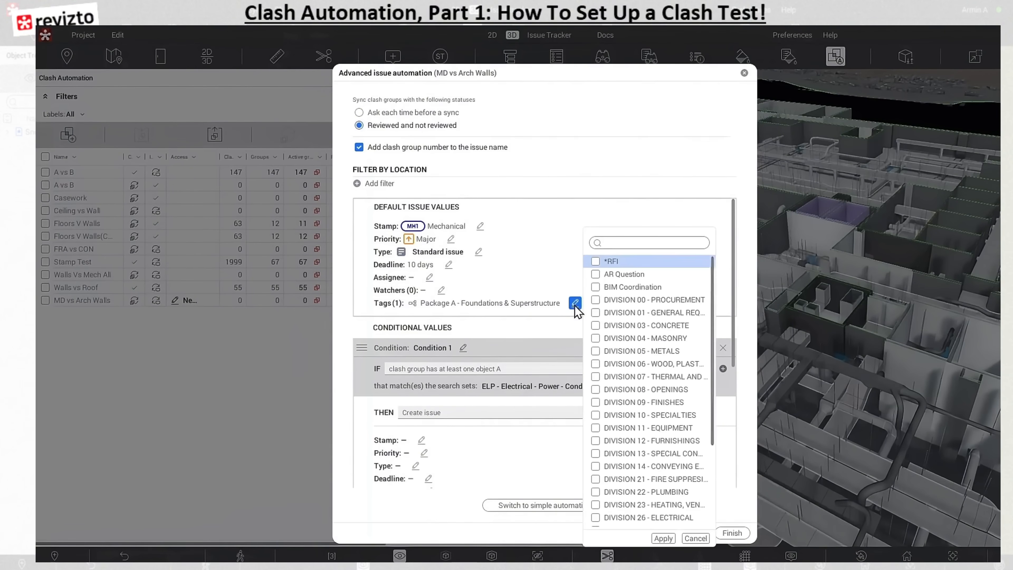
scroll(669, 430, down, 2)
scroll(669, 435, down, 2)
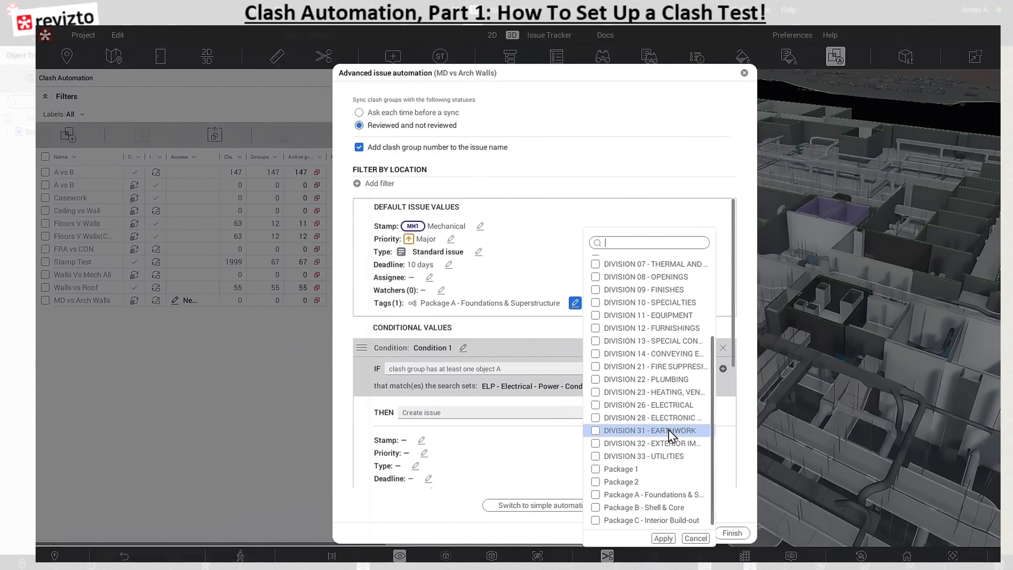
click(696, 539)
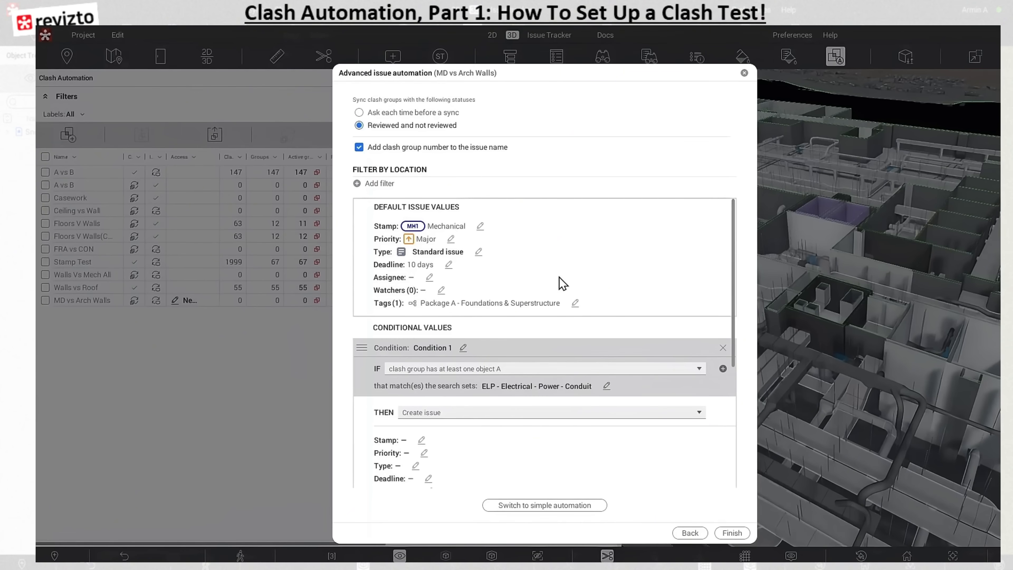
Remove Condition 1 from the conditional values, set clash group syncing to ask each time before a sync, and finish the setup.
scroll(559, 278, down, 2)
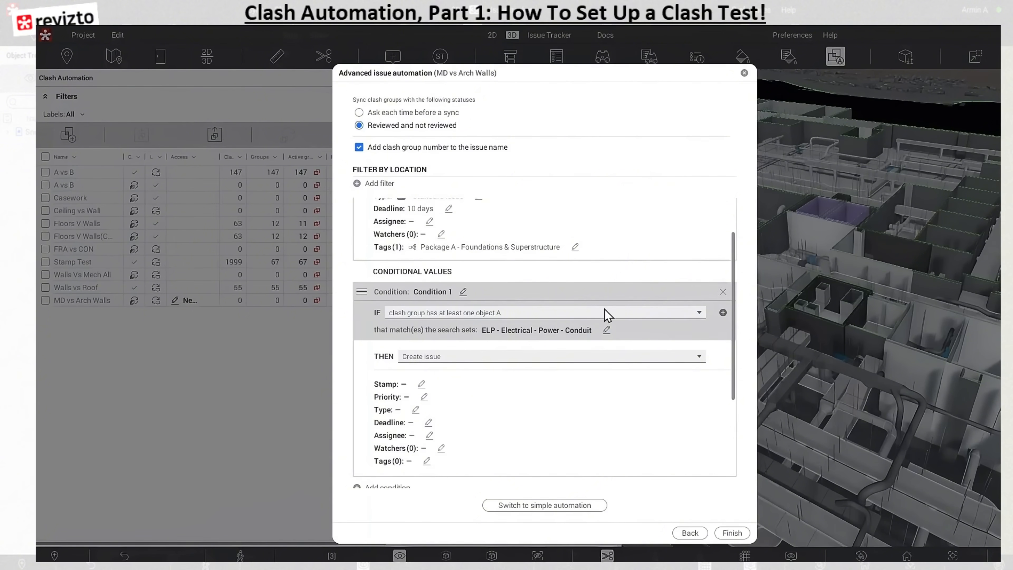
click(722, 293)
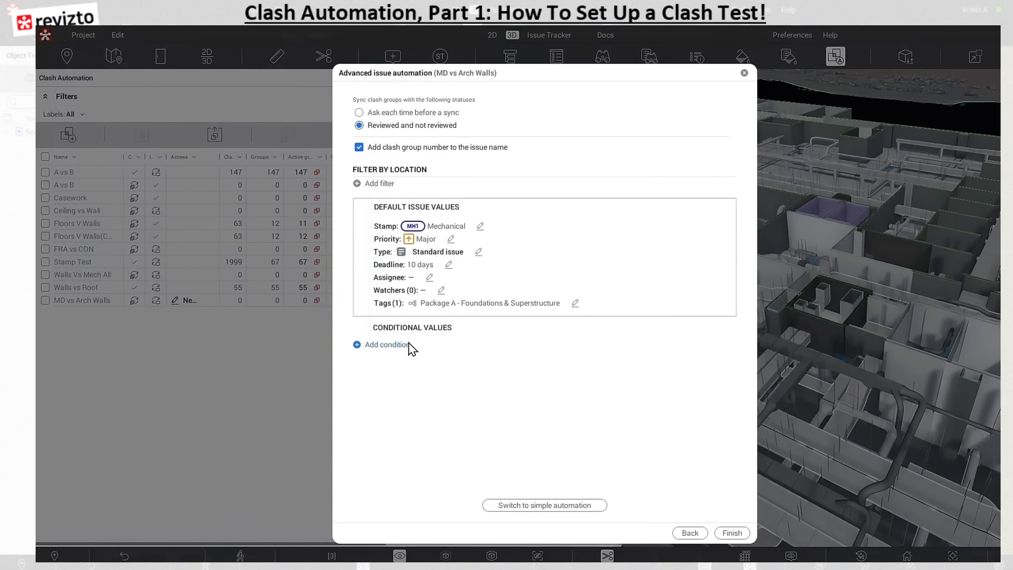
click(359, 113)
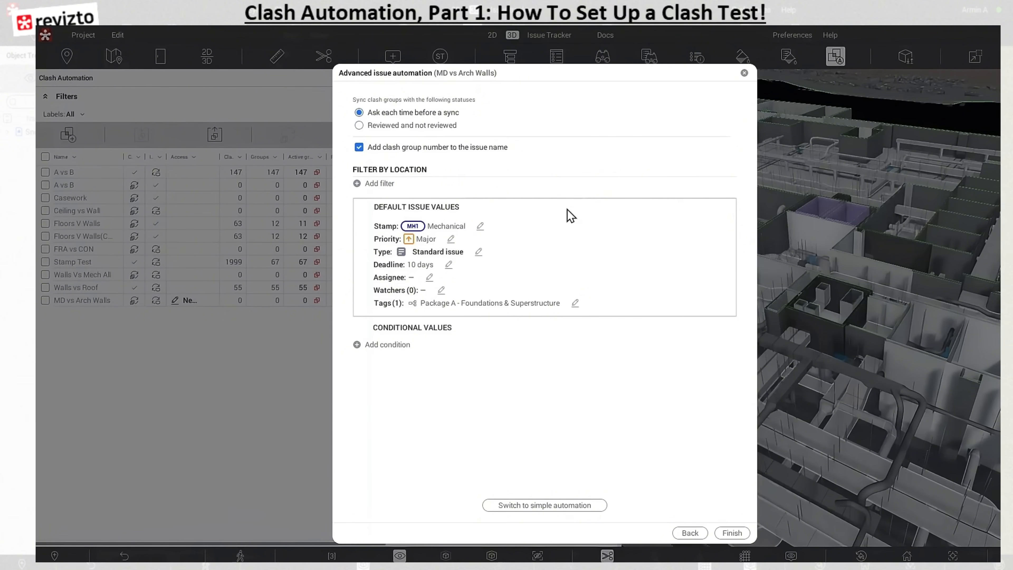
click(733, 533)
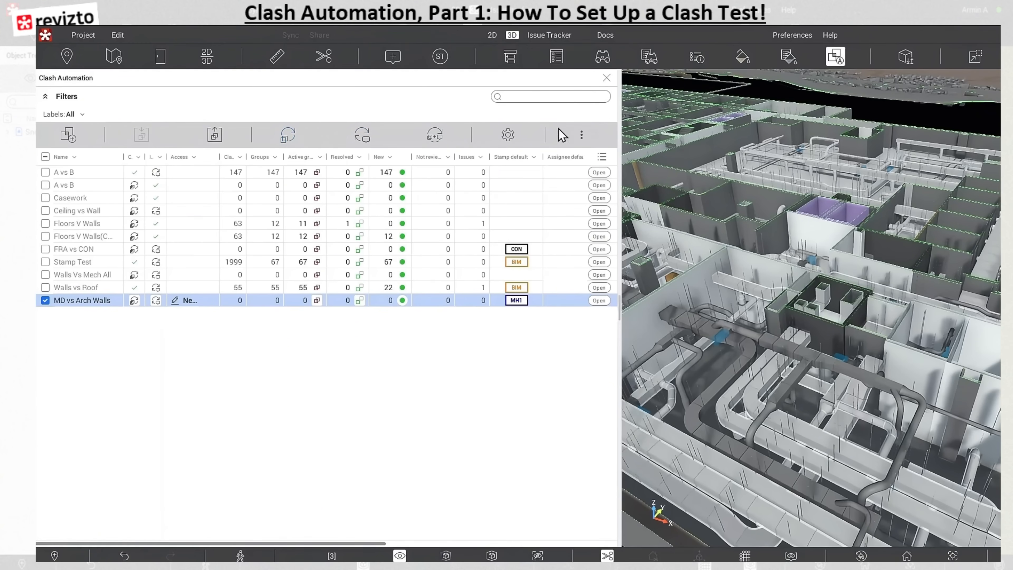
Look over the additional commands for the MD vs Arch Walls clash test and display its settings.
click(583, 135)
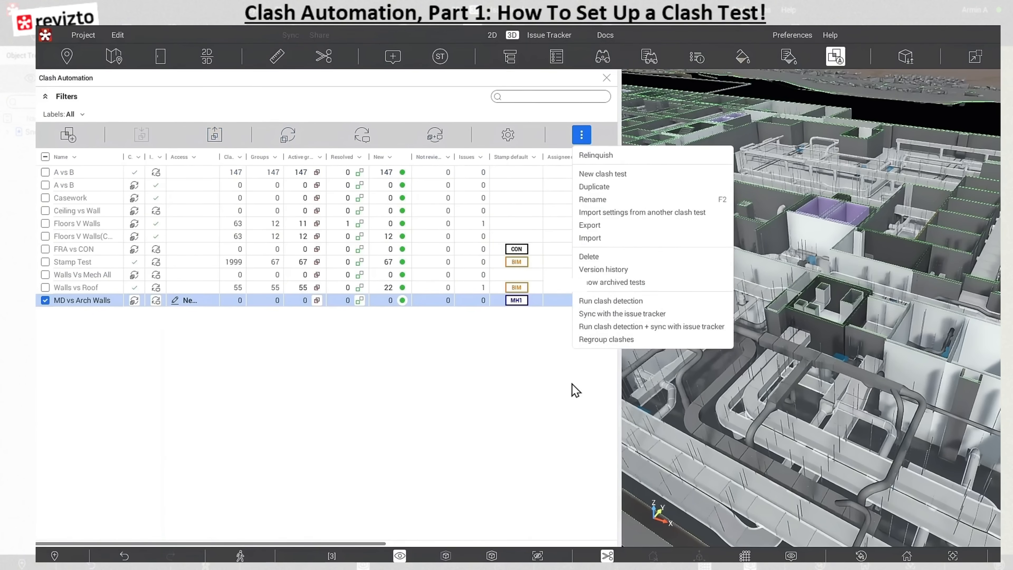
click(508, 136)
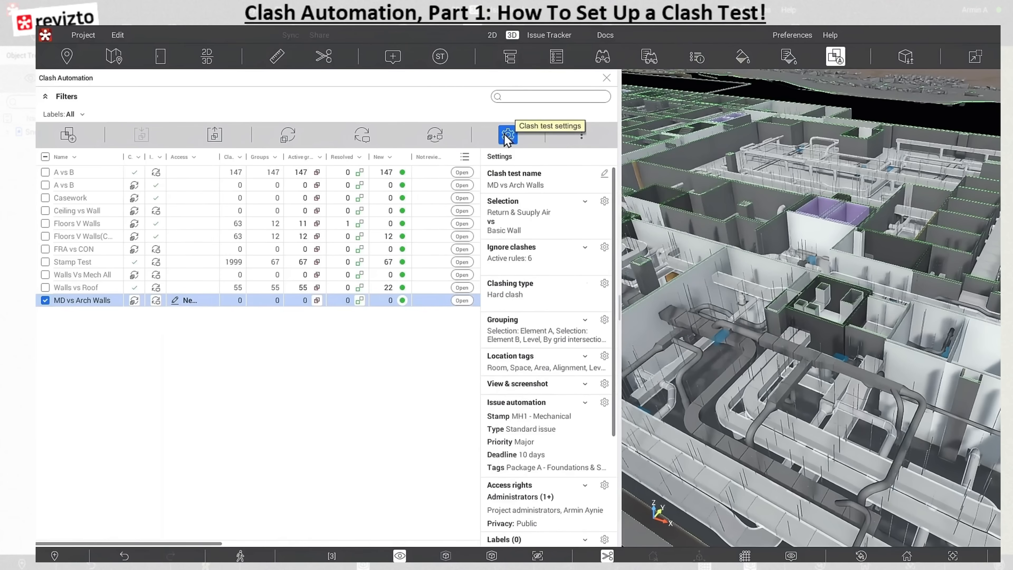
click(508, 136)
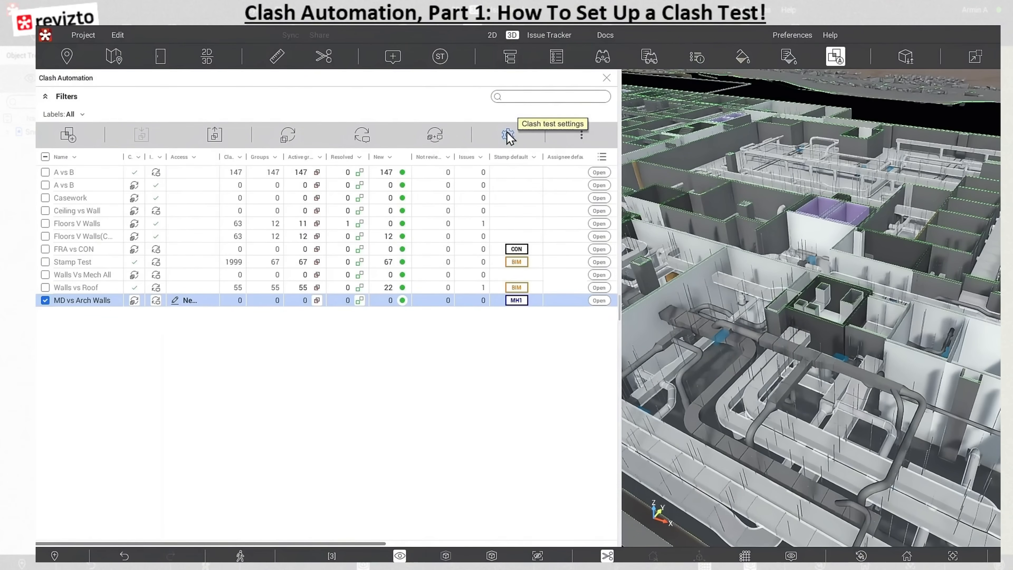
click(508, 136)
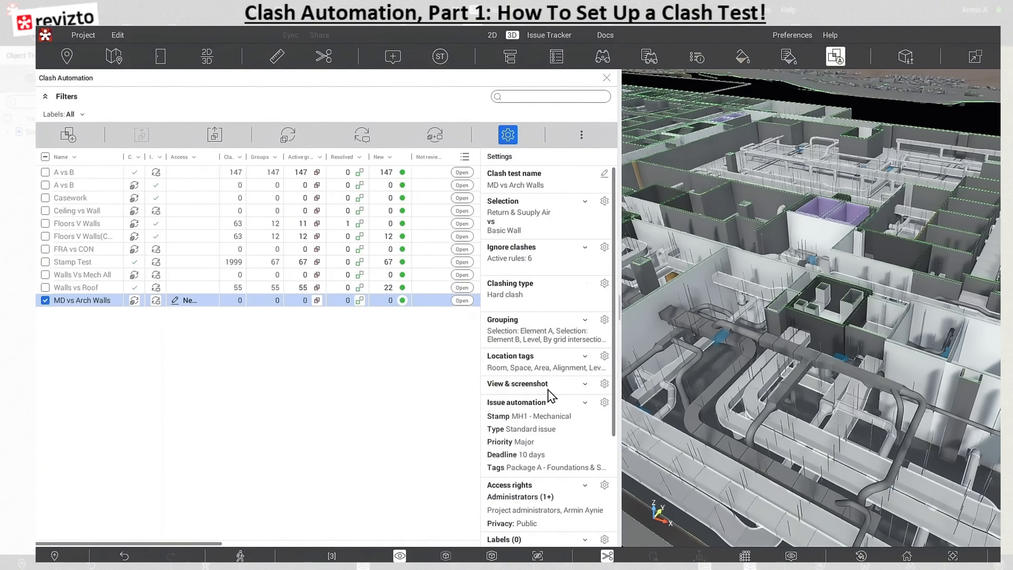
Review the clash test's search sets, ignore rules, clashing type and grouping, closing each without changes.
click(604, 201)
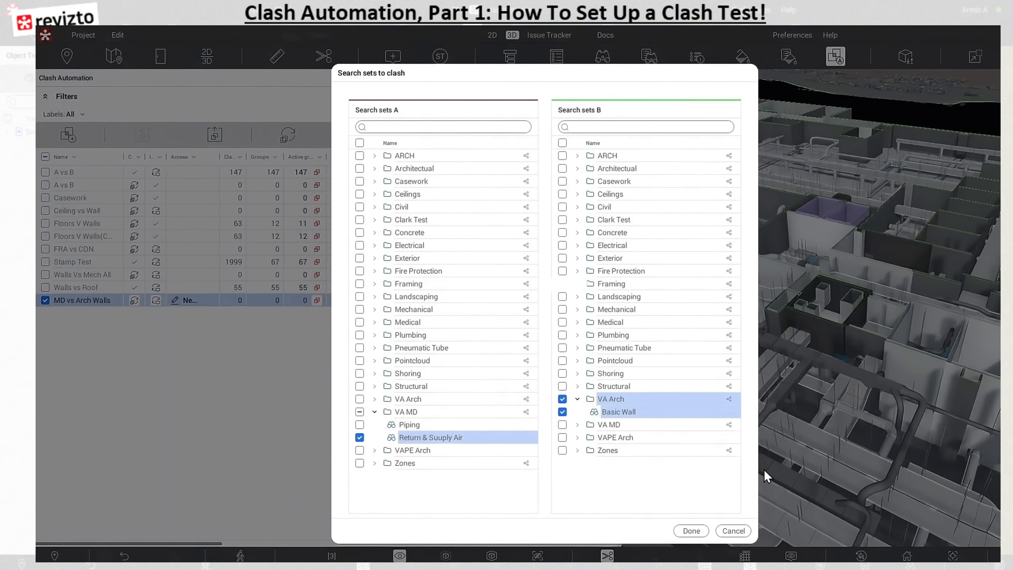
click(734, 531)
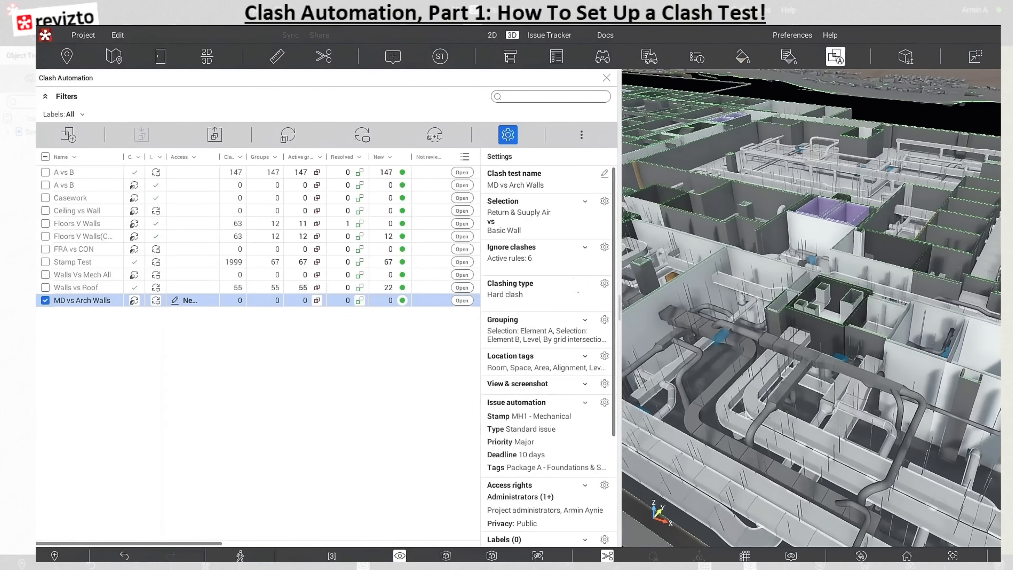
click(604, 247)
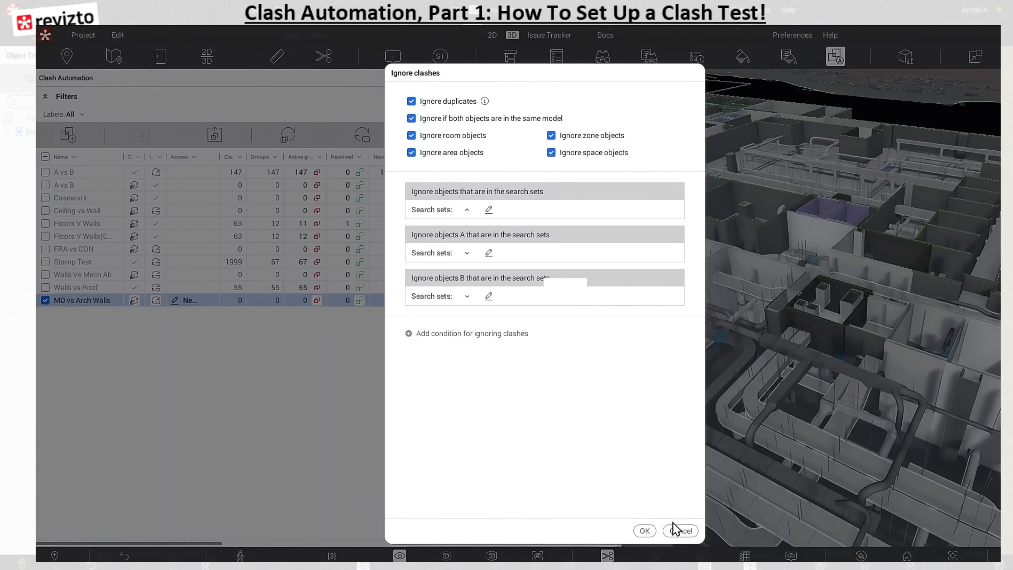
click(681, 531)
scroll(579, 294, down, 1)
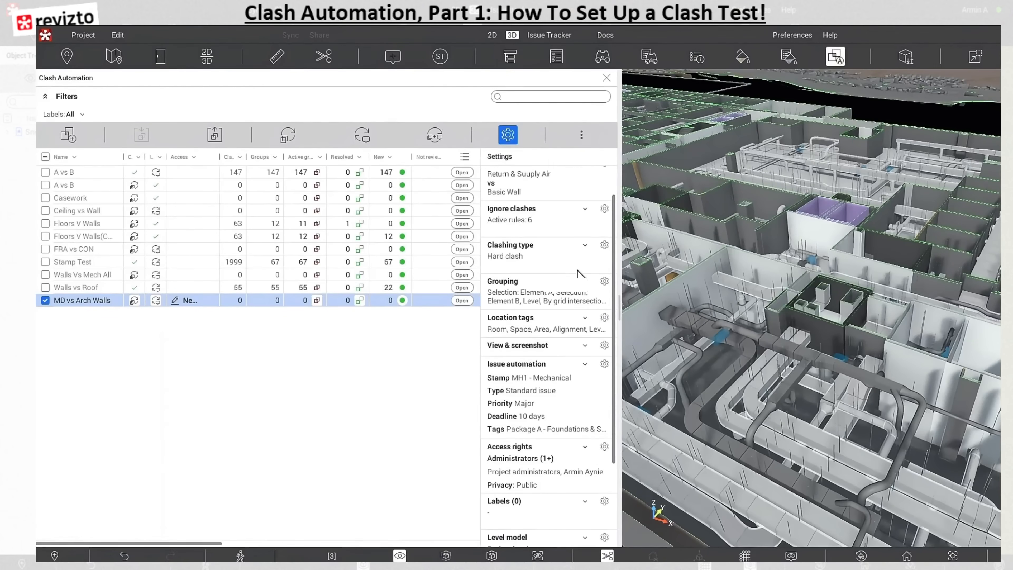
click(605, 244)
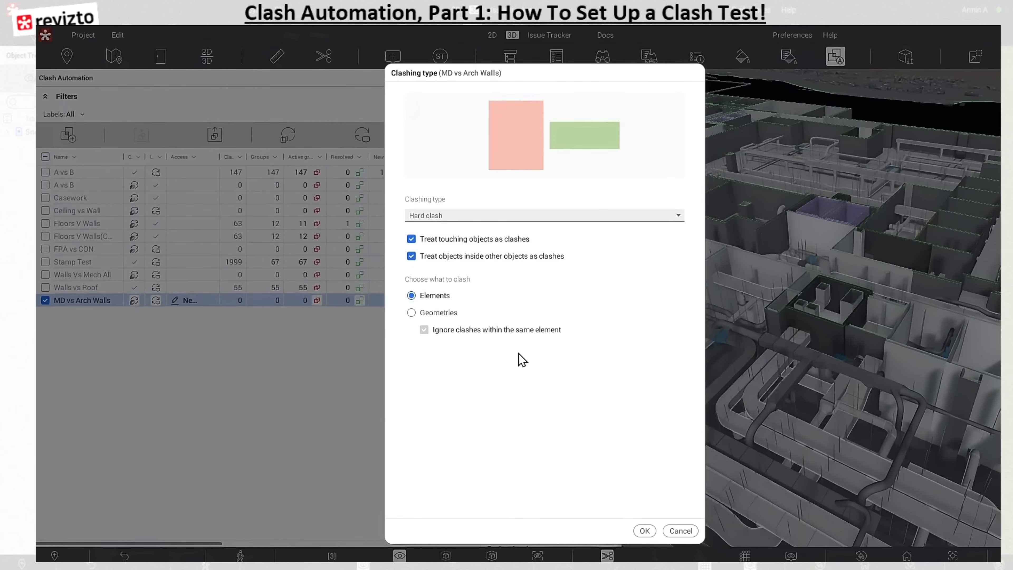
click(677, 531)
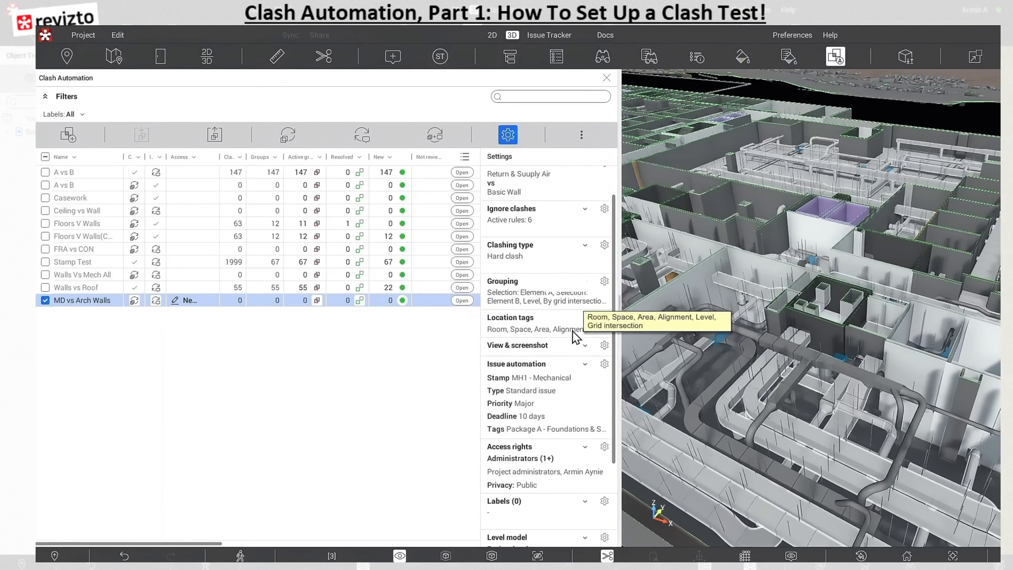
click(605, 281)
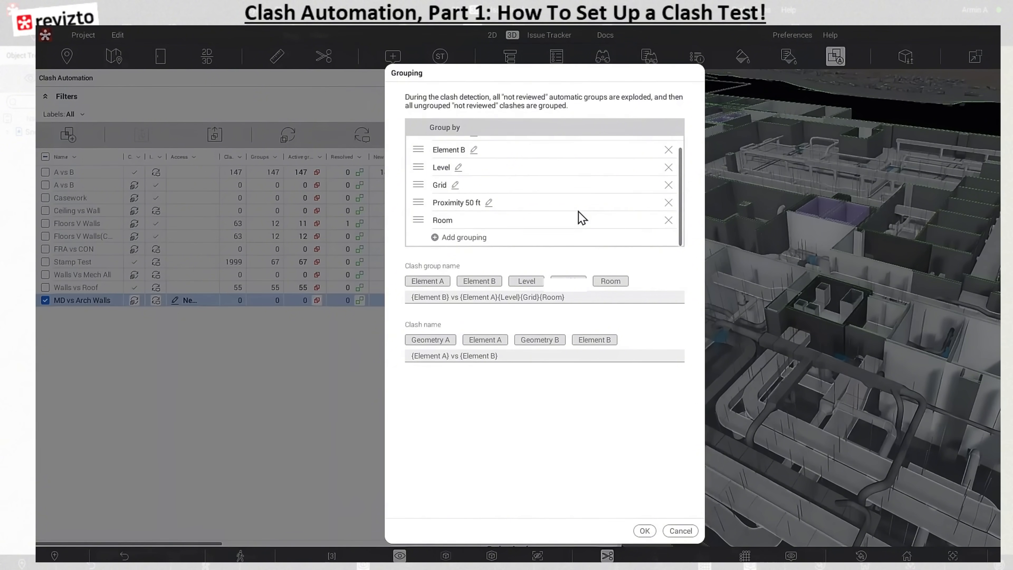
click(681, 531)
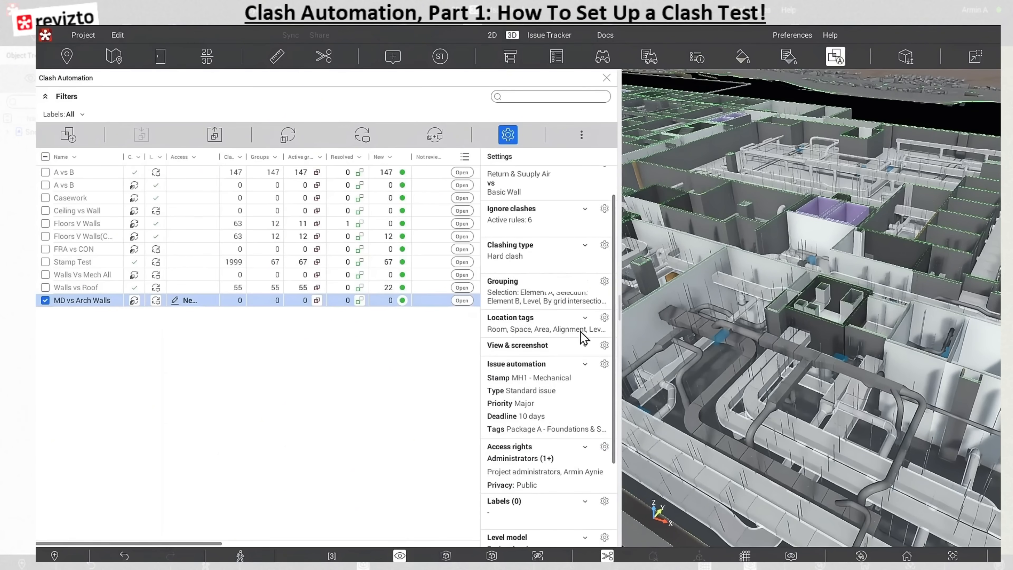
Limit the calculated location tags to Level, Room and Grid intersection instead of all tags.
click(604, 318)
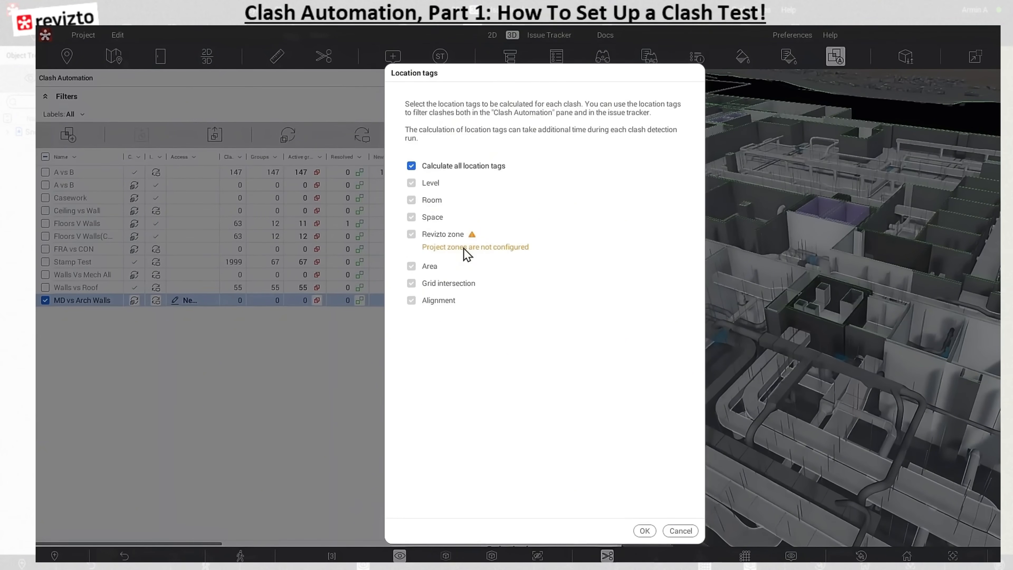
click(412, 166)
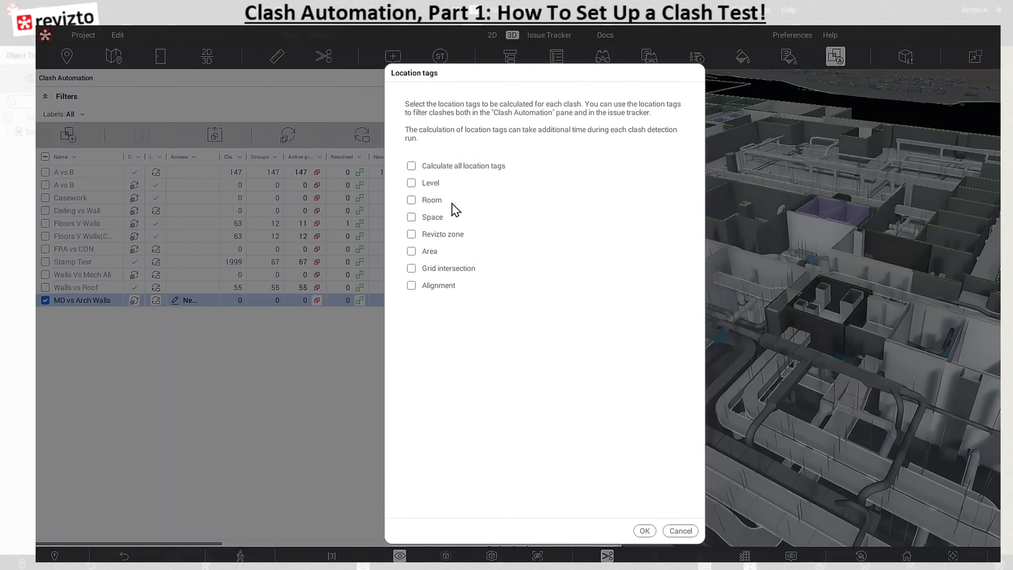
click(412, 183)
click(412, 200)
click(411, 268)
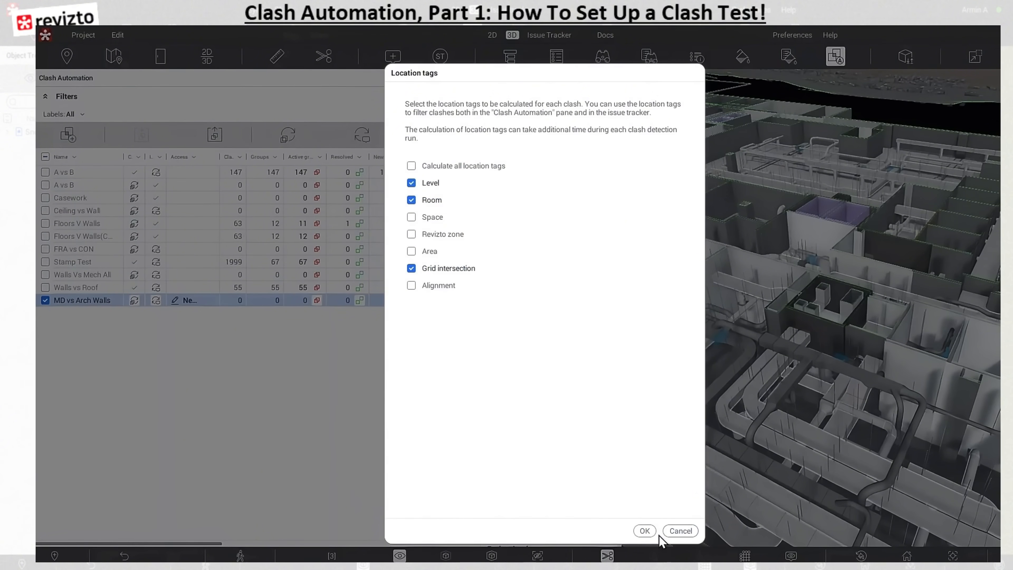
click(645, 532)
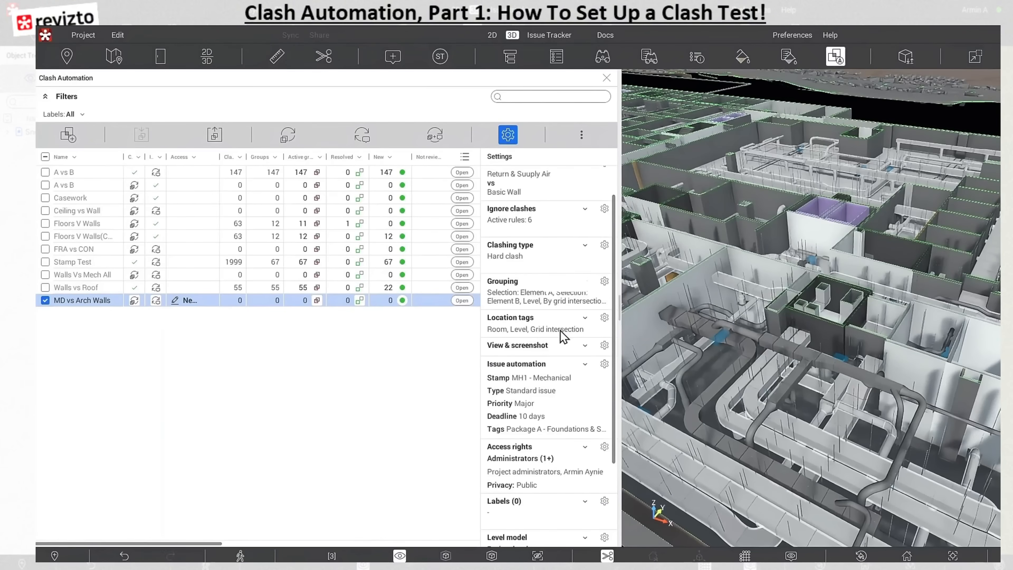
Change the Resolved/Approved clash color to yellow in the clash view and screenshot settings.
scroll(551, 352, down, 1)
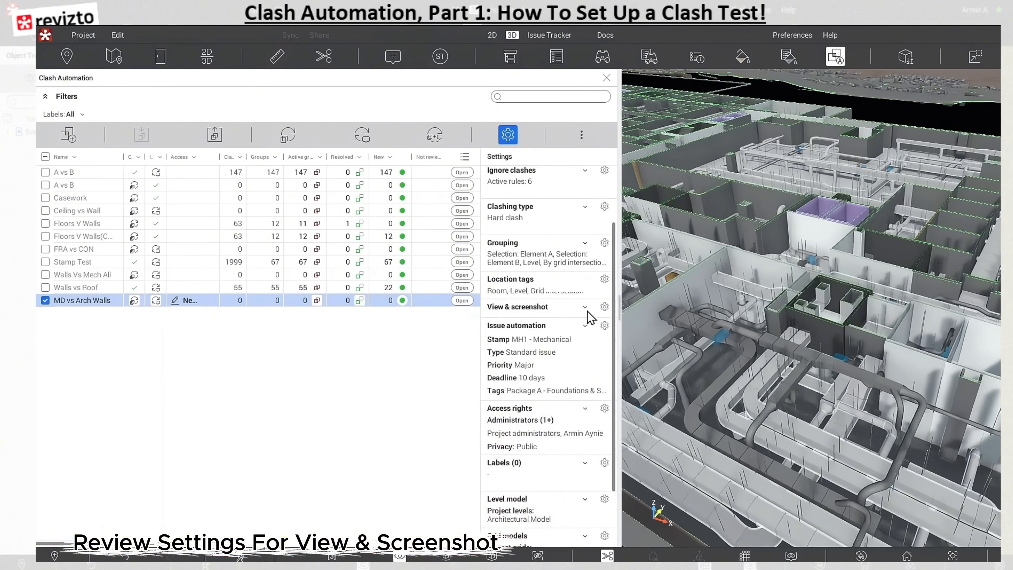
click(604, 308)
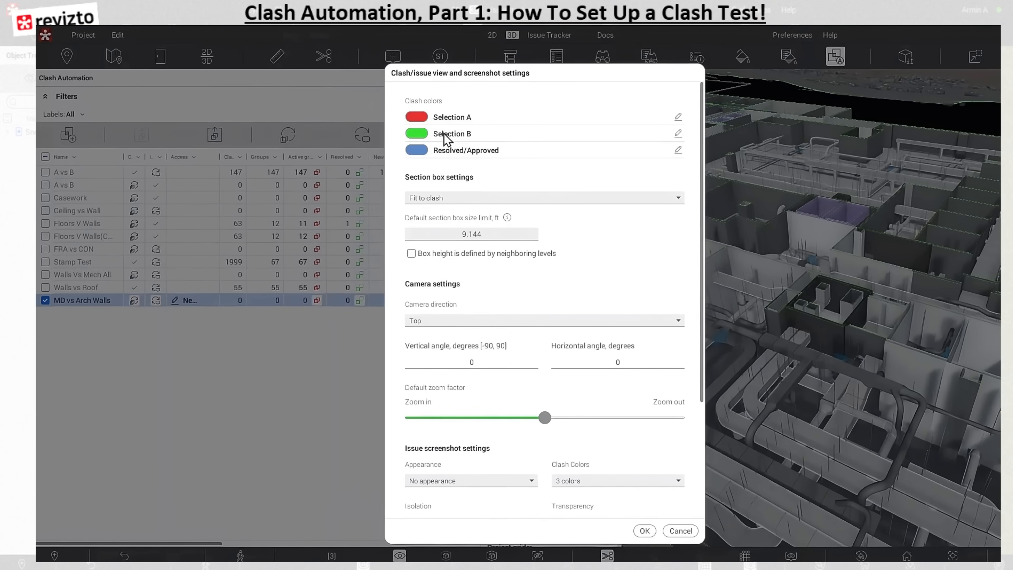
click(678, 150)
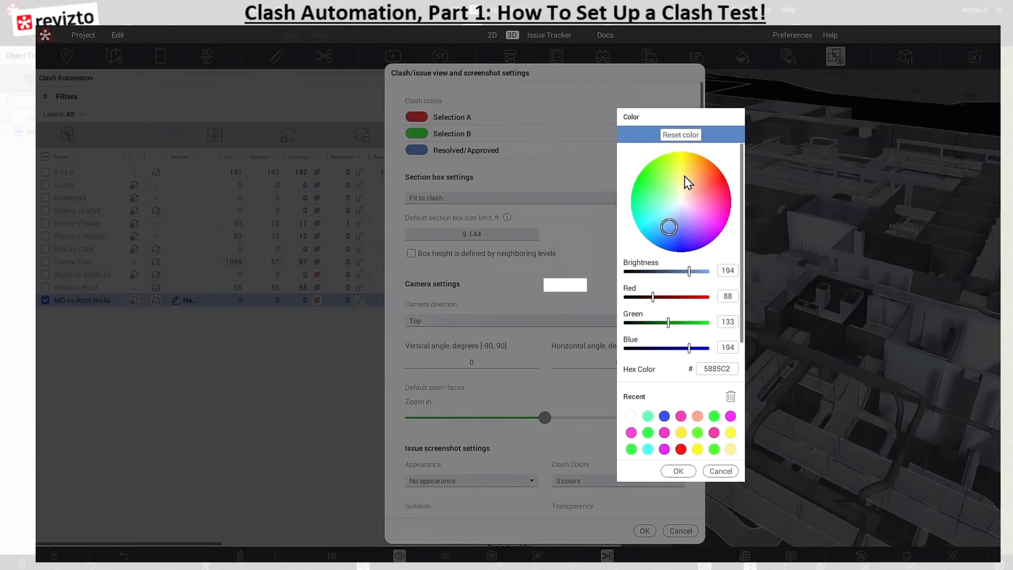
click(731, 449)
click(679, 471)
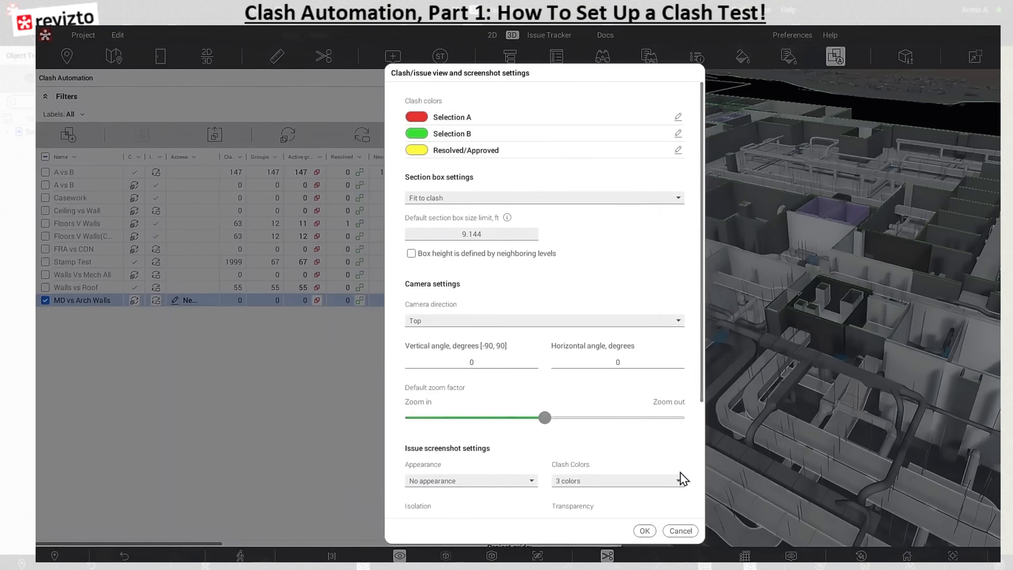
Set the section box for clash views to Fit to level.
click(587, 198)
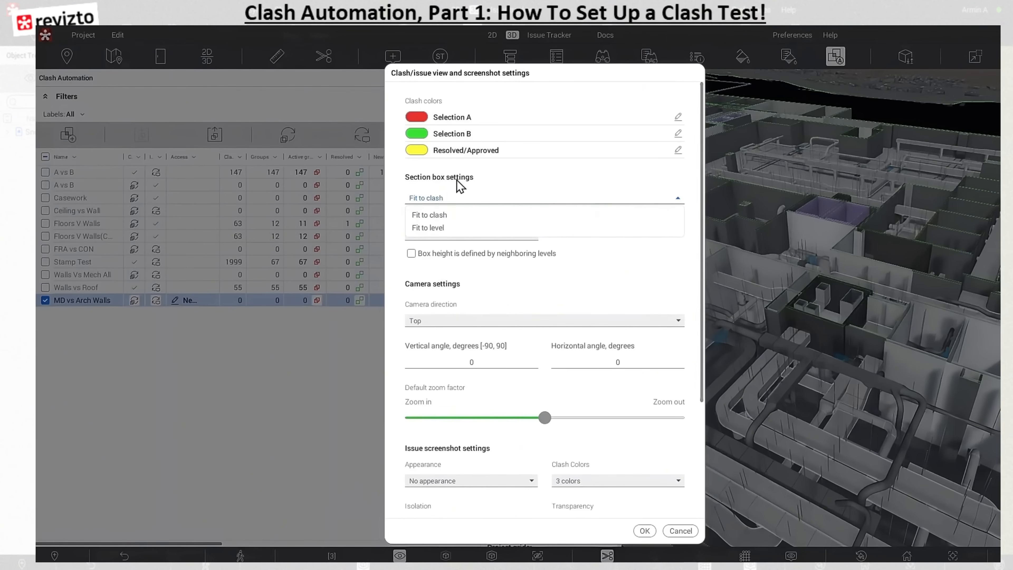
click(545, 172)
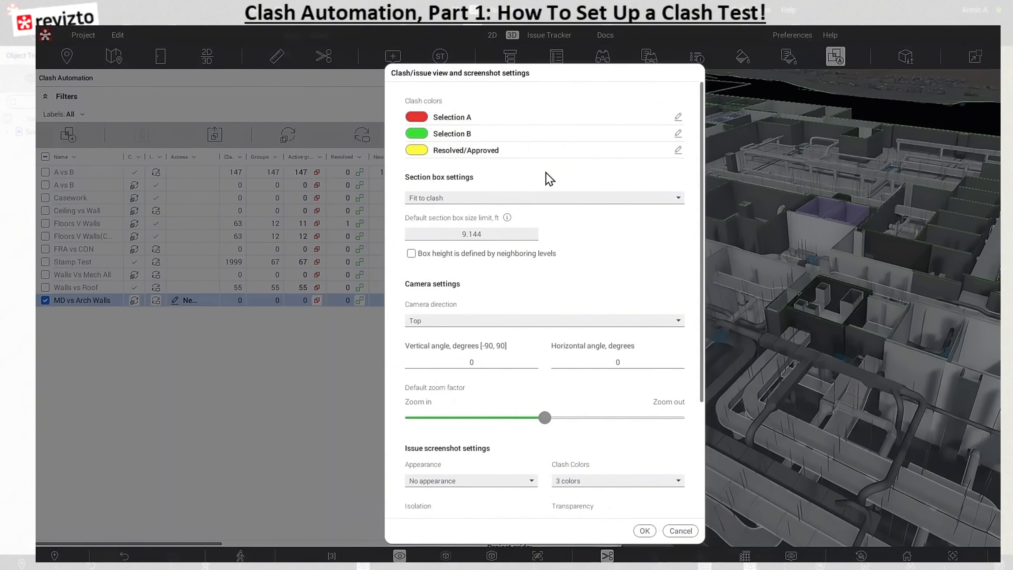
click(523, 198)
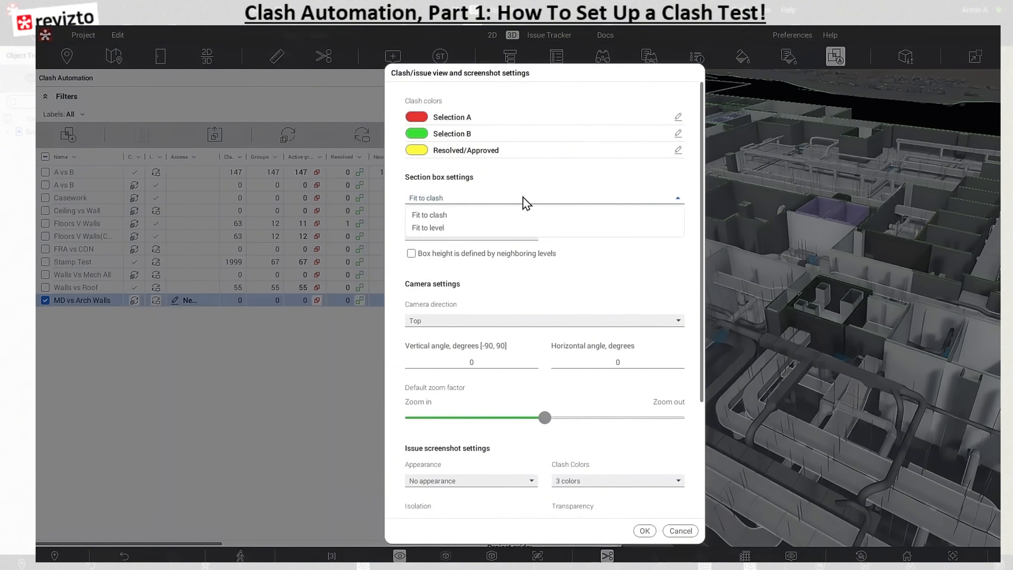
click(457, 228)
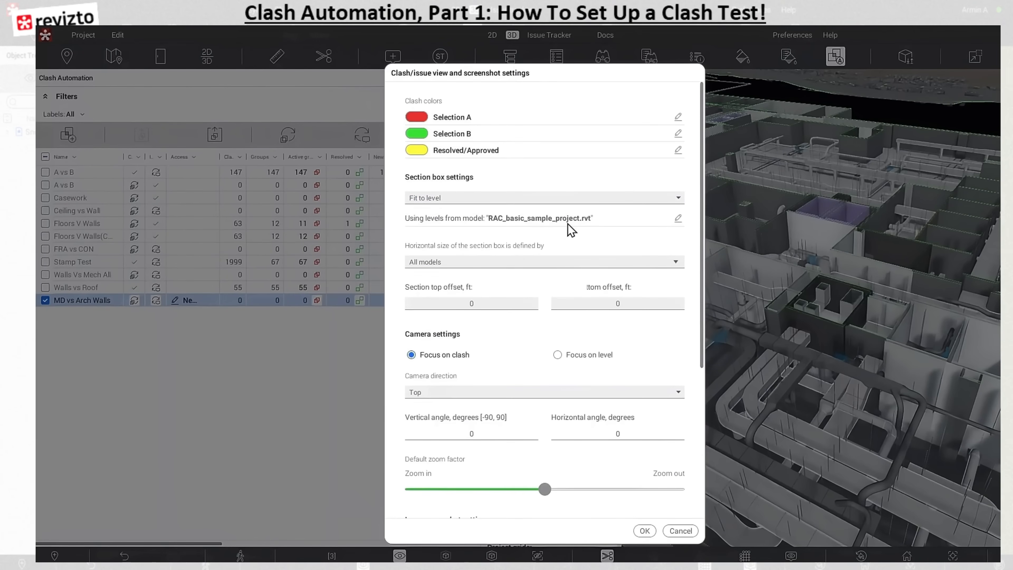
Set the section box to Fit to clash with a 50 ft default size limit and its height defined by neighboring levels.
click(509, 199)
click(470, 214)
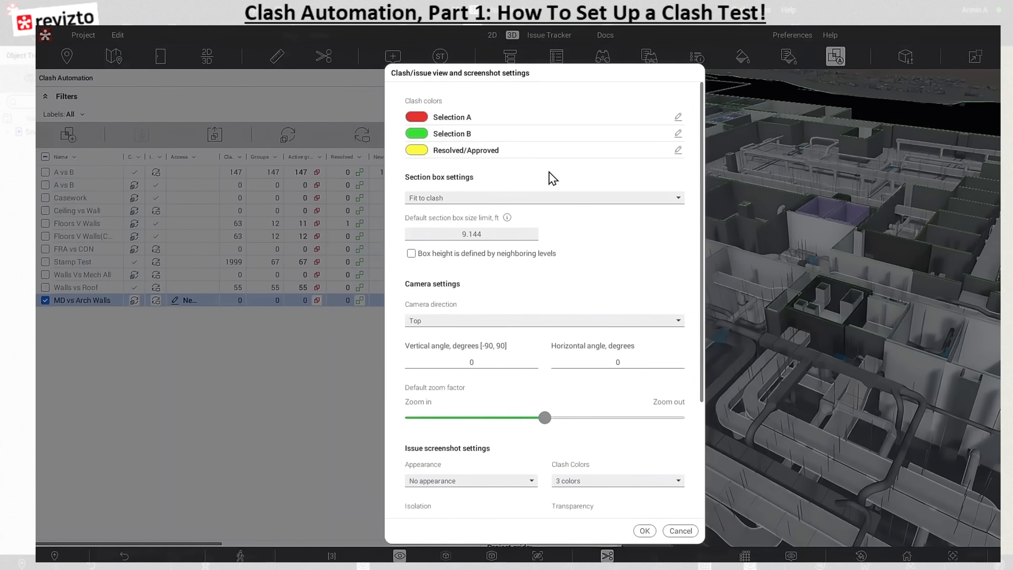
click(494, 235)
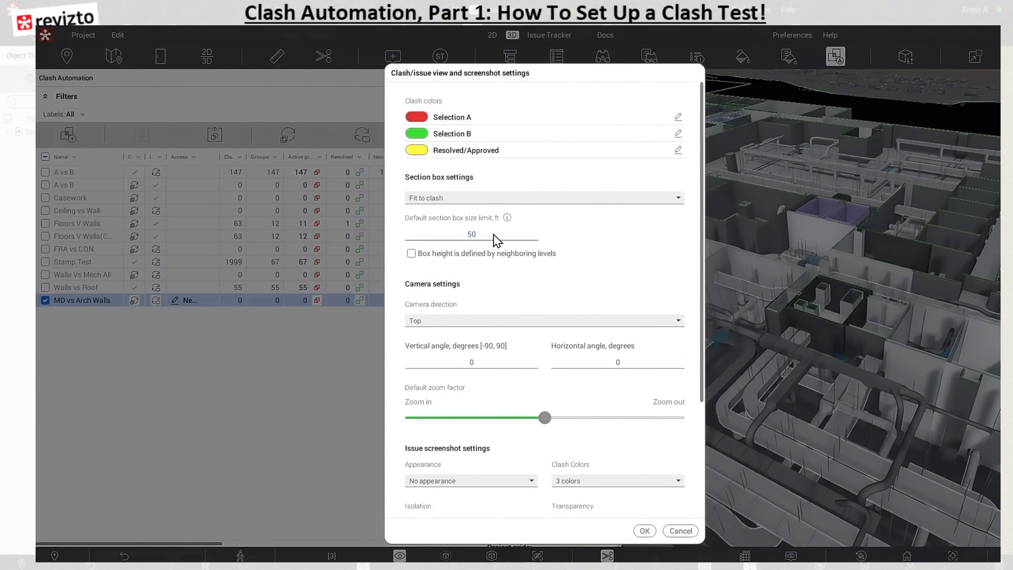
click(494, 266)
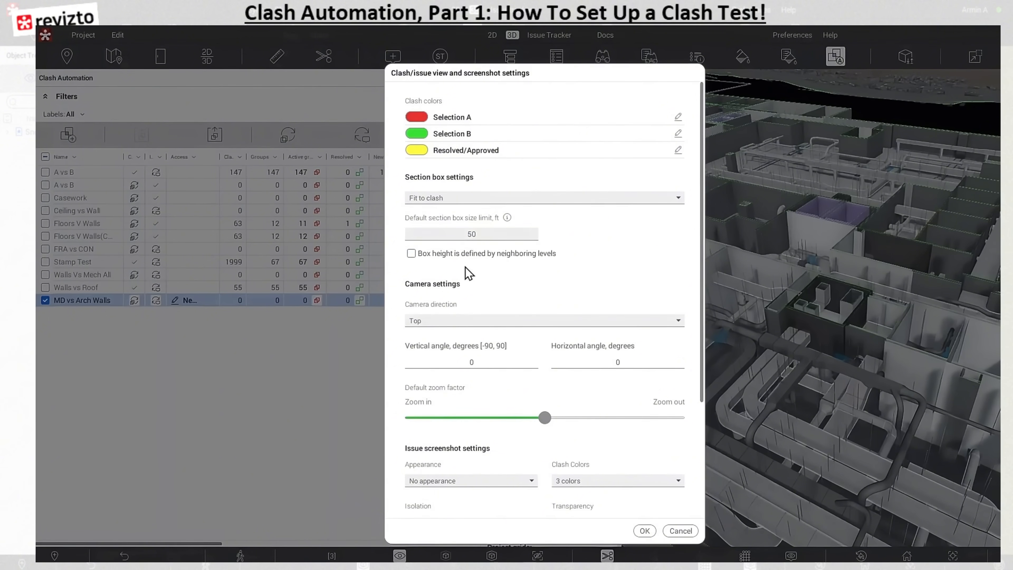
click(411, 254)
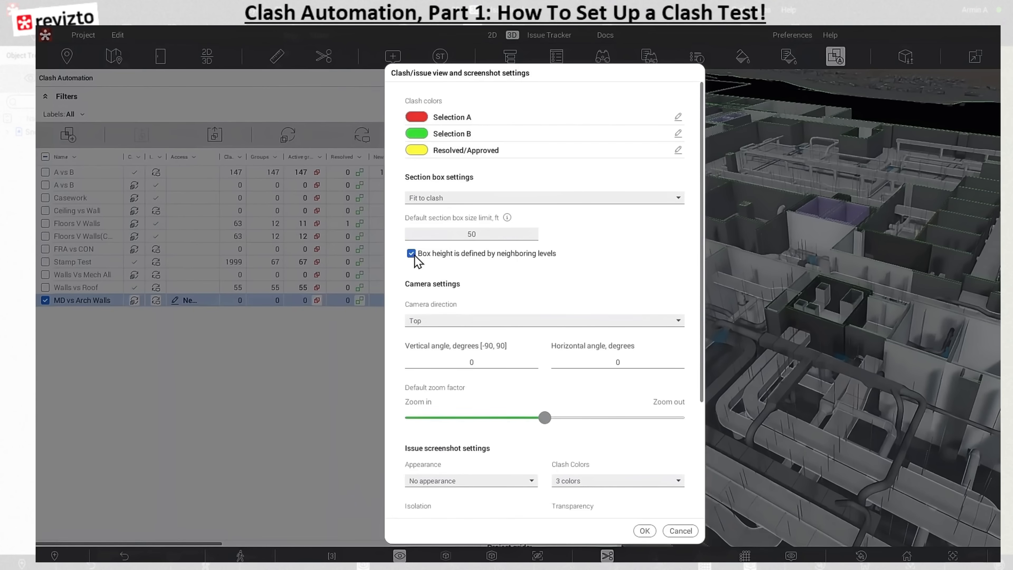
Set the camera direction to Top and the default zoom factor to about two thirds of the way toward Zoom out.
scroll(574, 268, down, 1)
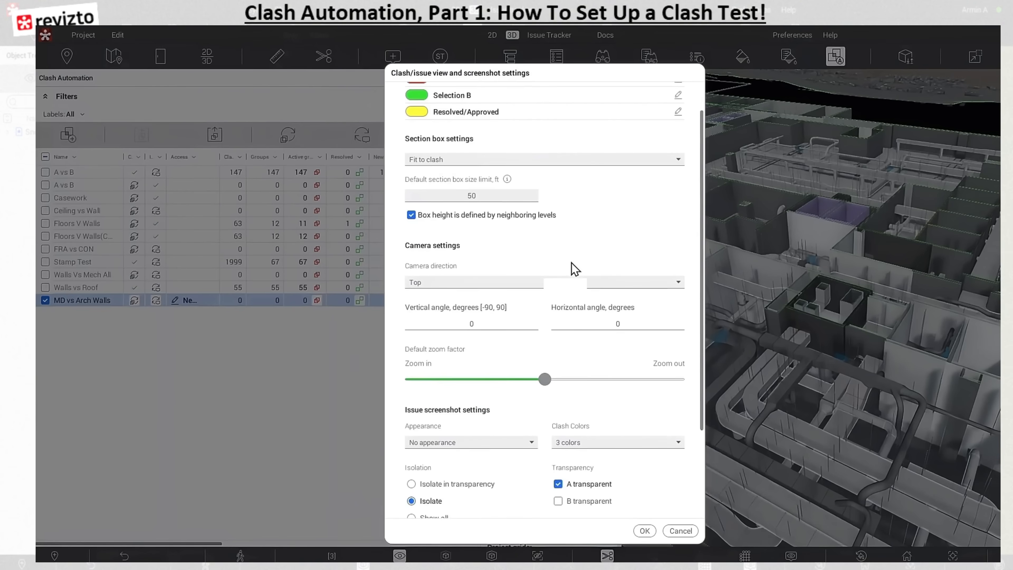
click(436, 282)
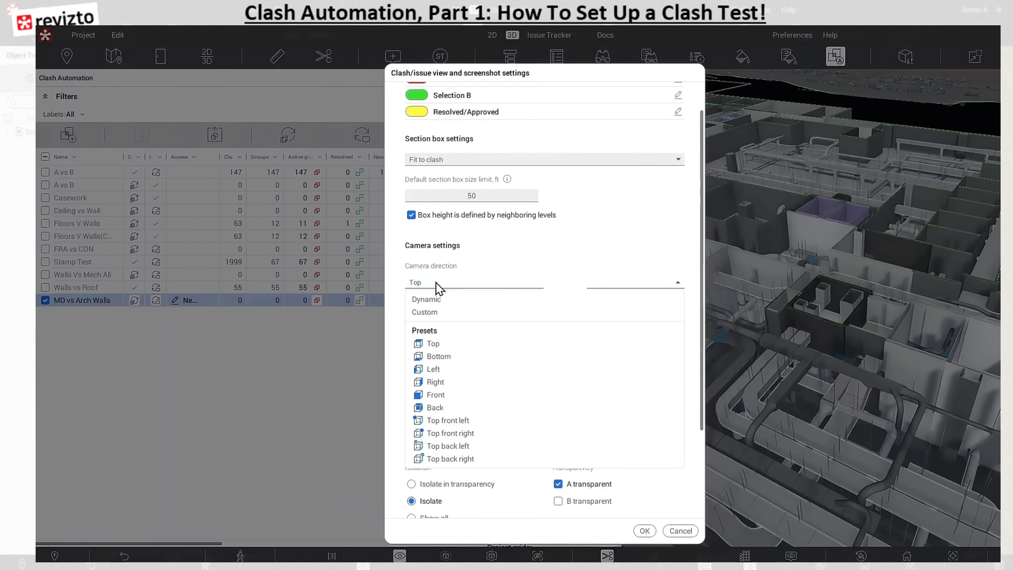
click(433, 344)
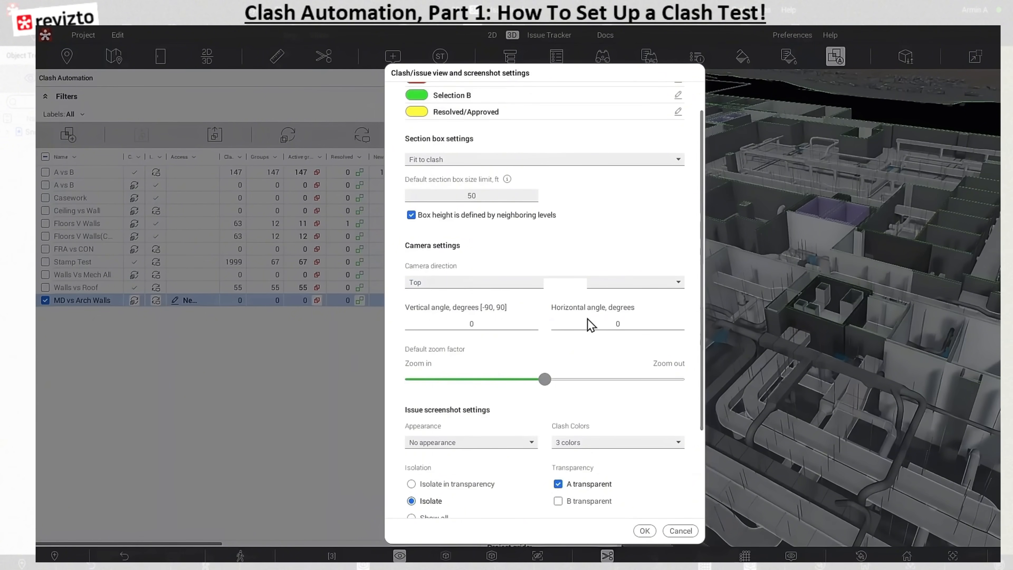
scroll(588, 323, down, 1)
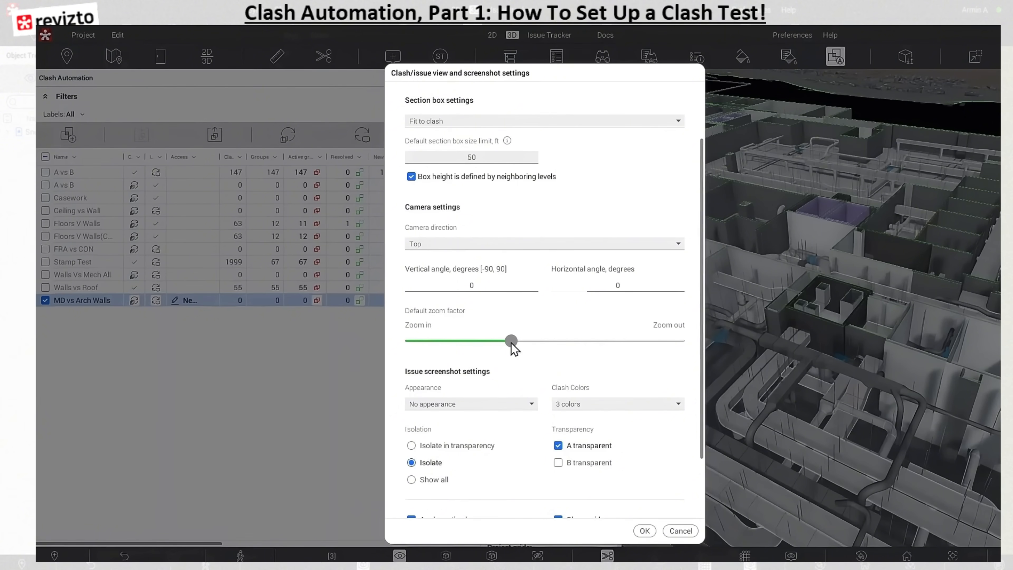
drag(510, 343, 422, 344)
drag(422, 344, 593, 342)
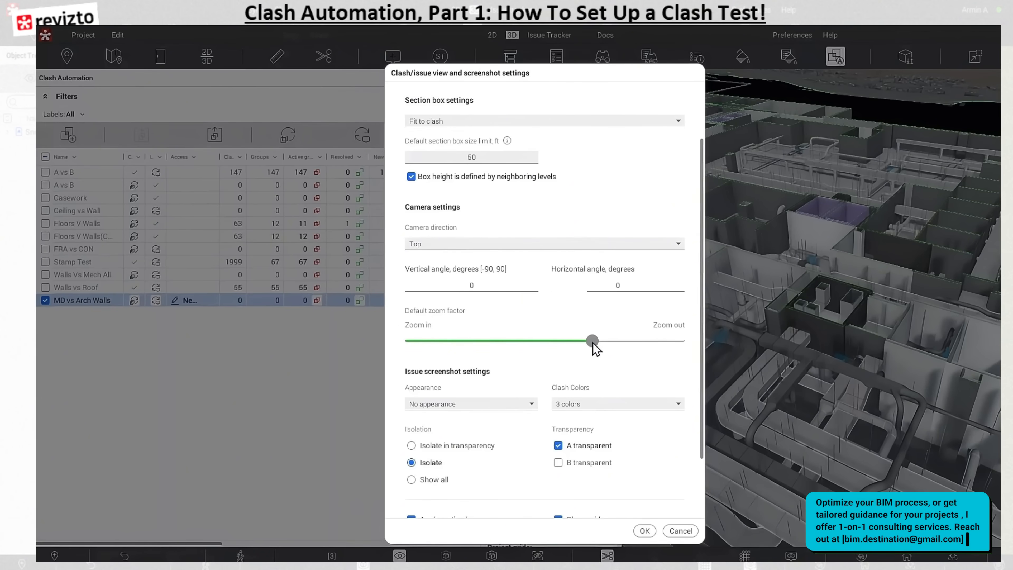
drag(593, 342, 597, 341)
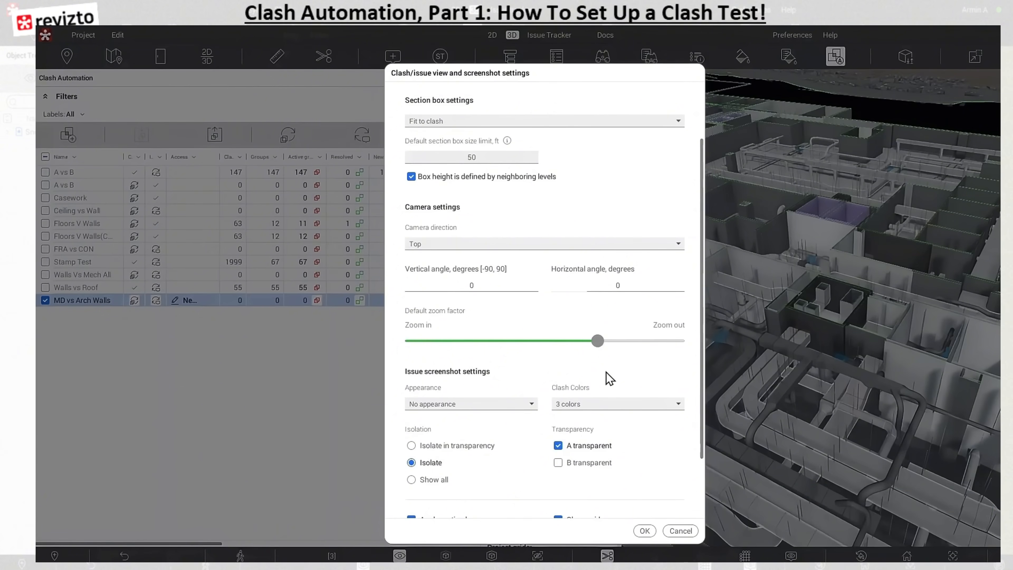
Set the issue screenshots to White appearance and Isolate in transparency, with A transparent turned off.
scroll(609, 379, down, 2)
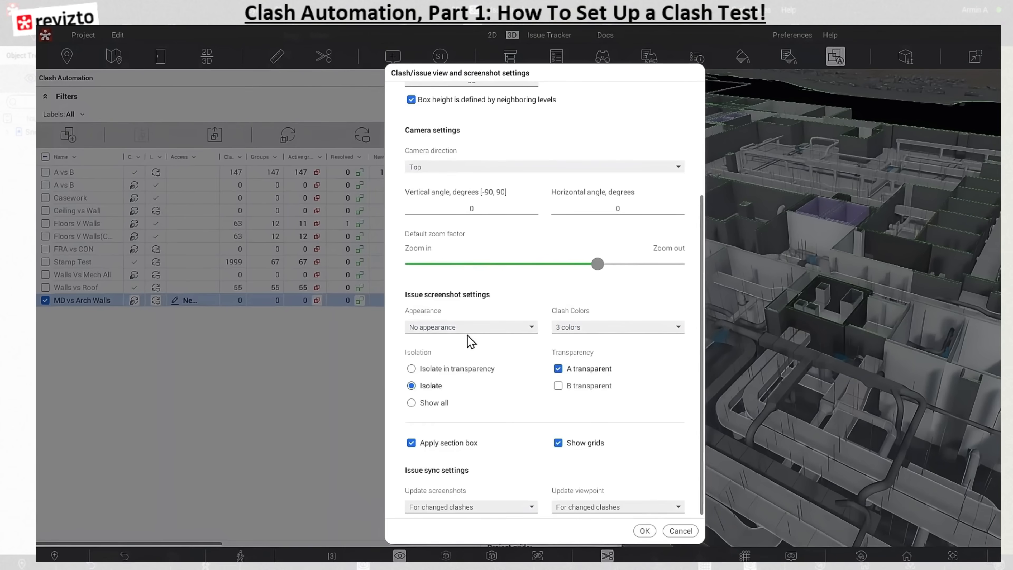
click(482, 334)
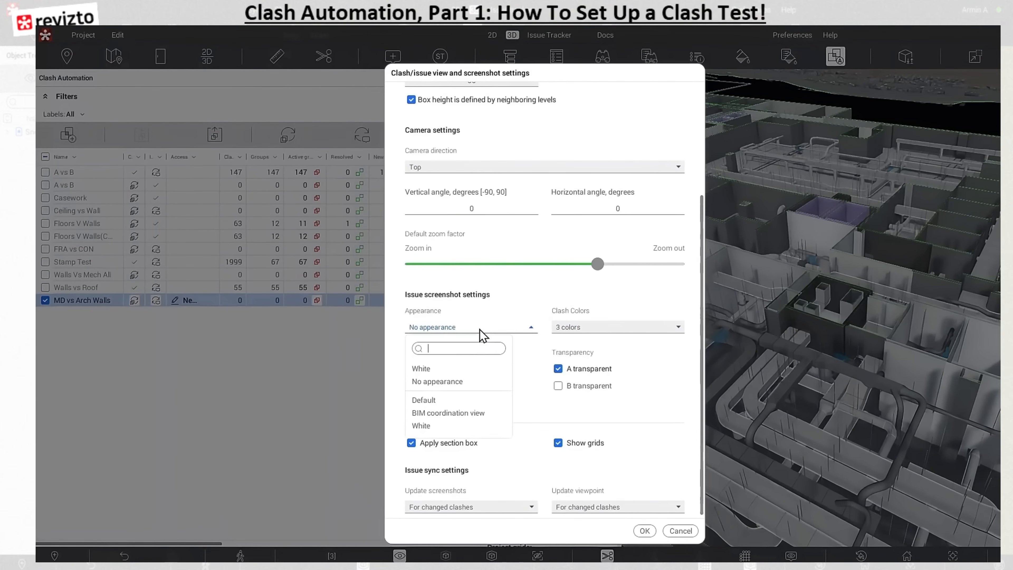
click(445, 426)
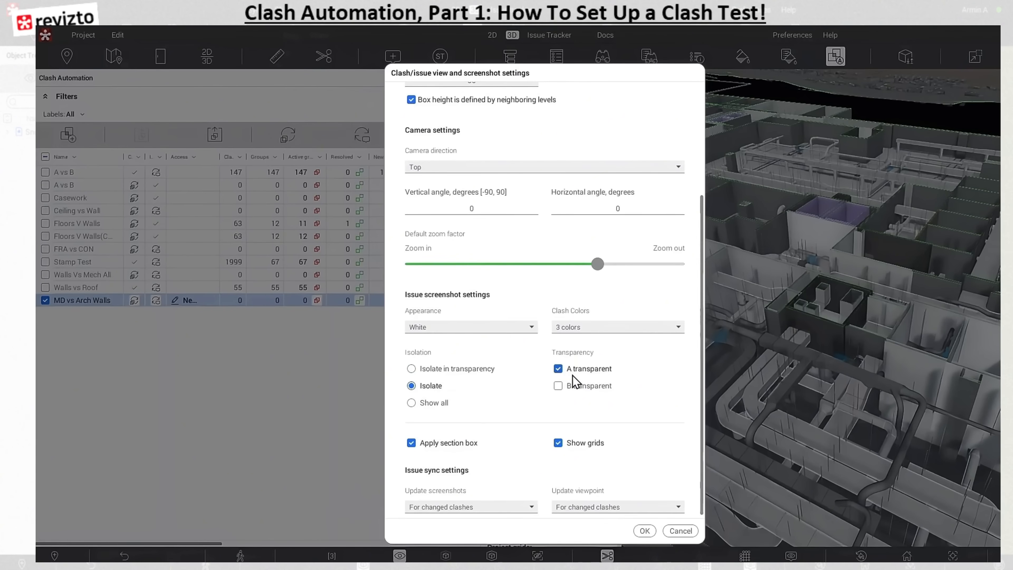
click(558, 369)
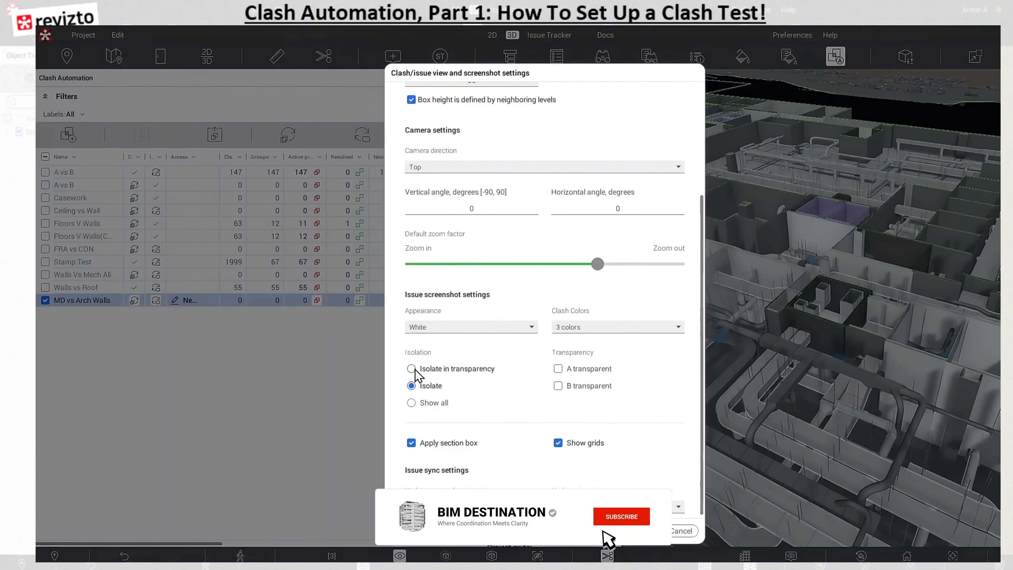
click(444, 369)
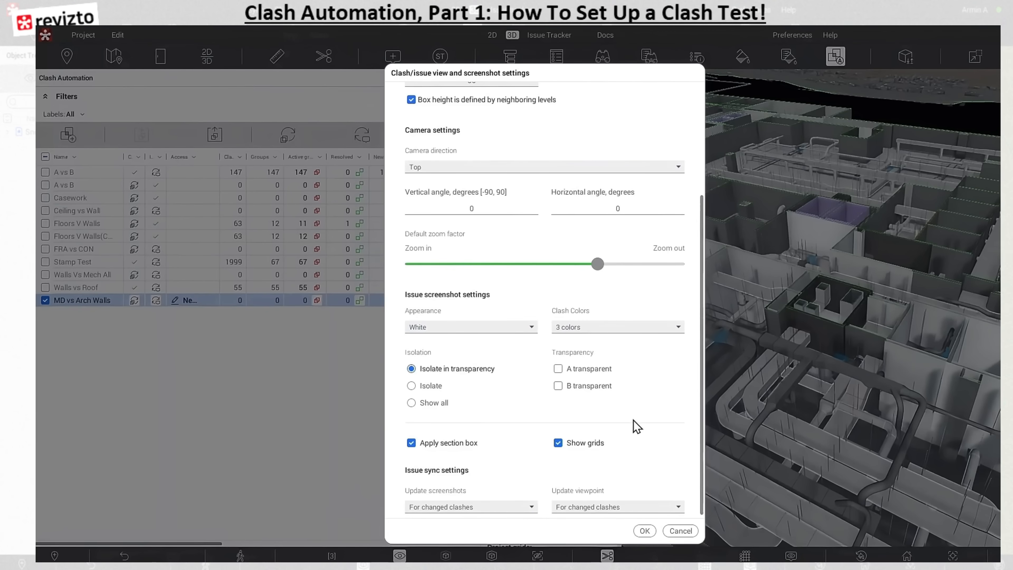
Set the issue sync options Update screenshots and Update viewpoint to All, and confirm the view and screenshot settings.
scroll(637, 426, down, 1)
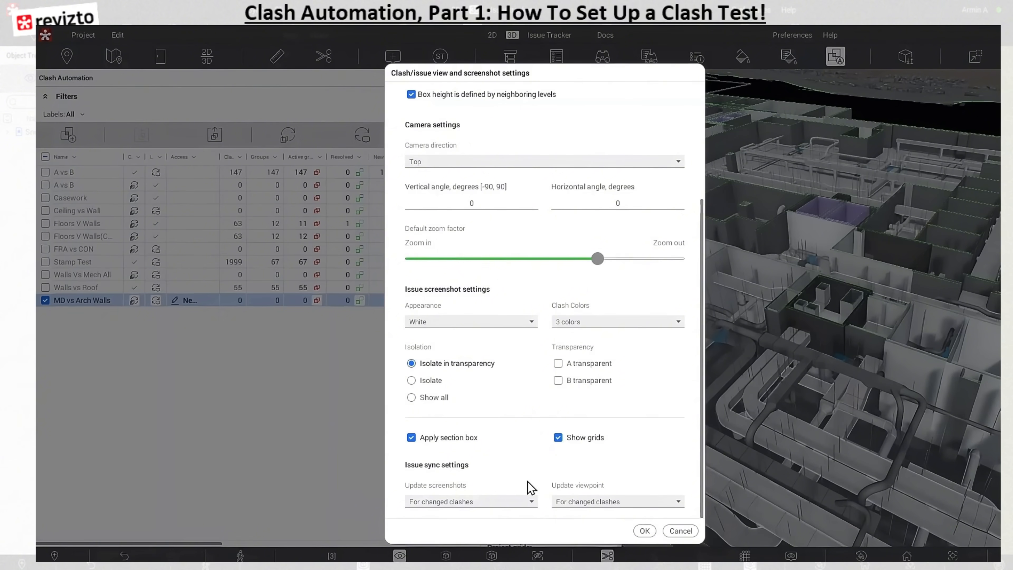
click(503, 502)
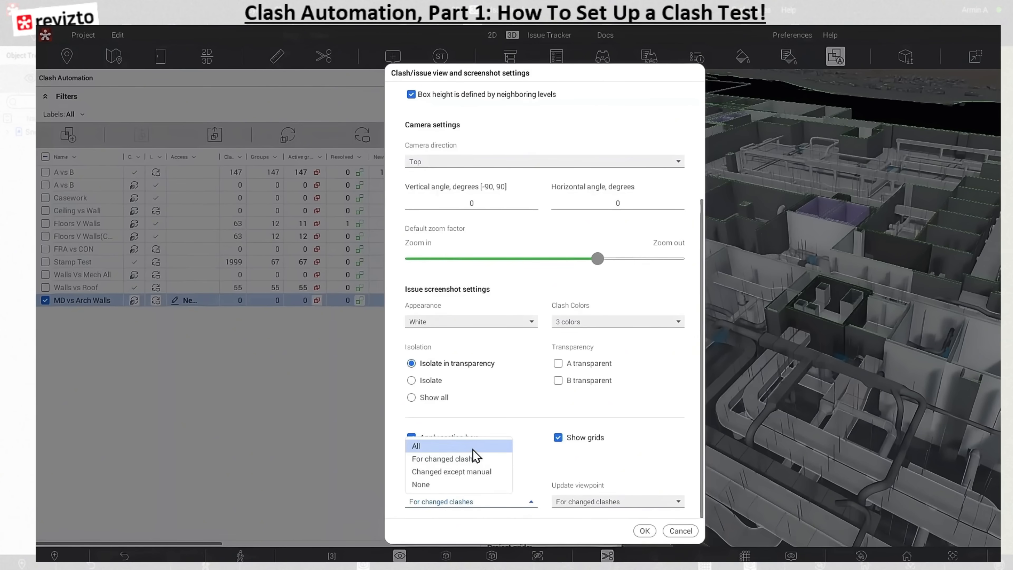
click(502, 447)
click(574, 501)
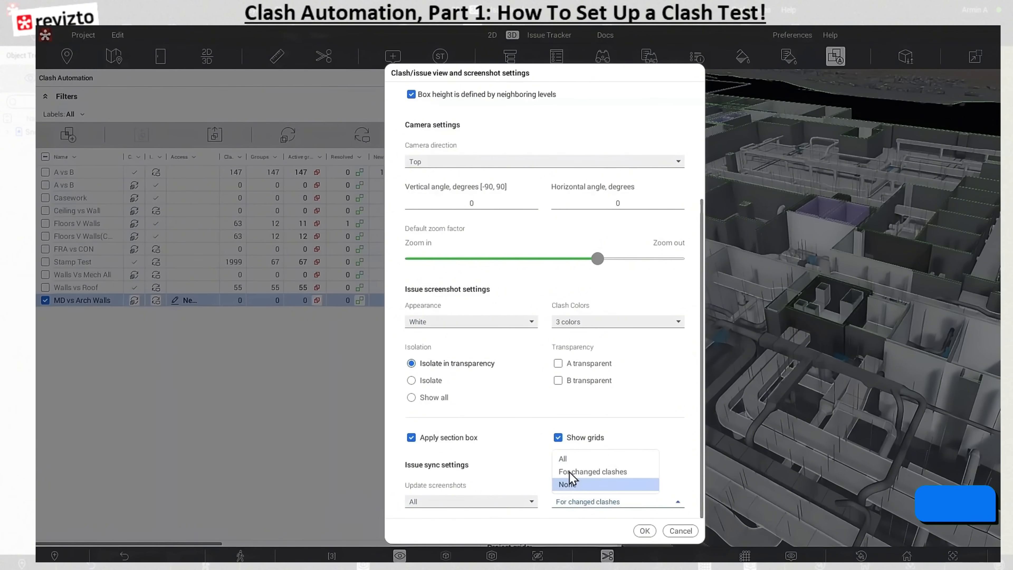
click(568, 459)
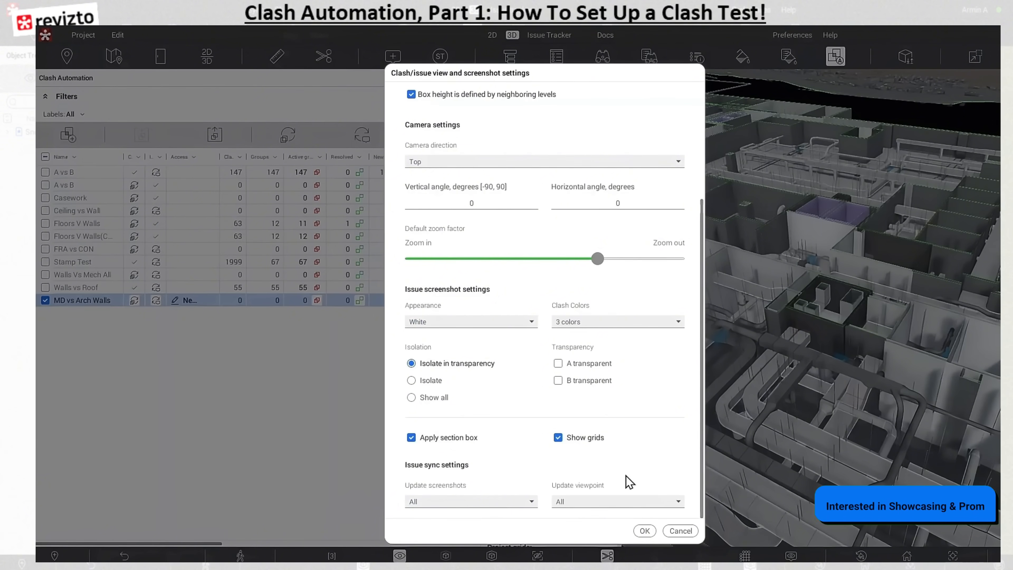
click(637, 504)
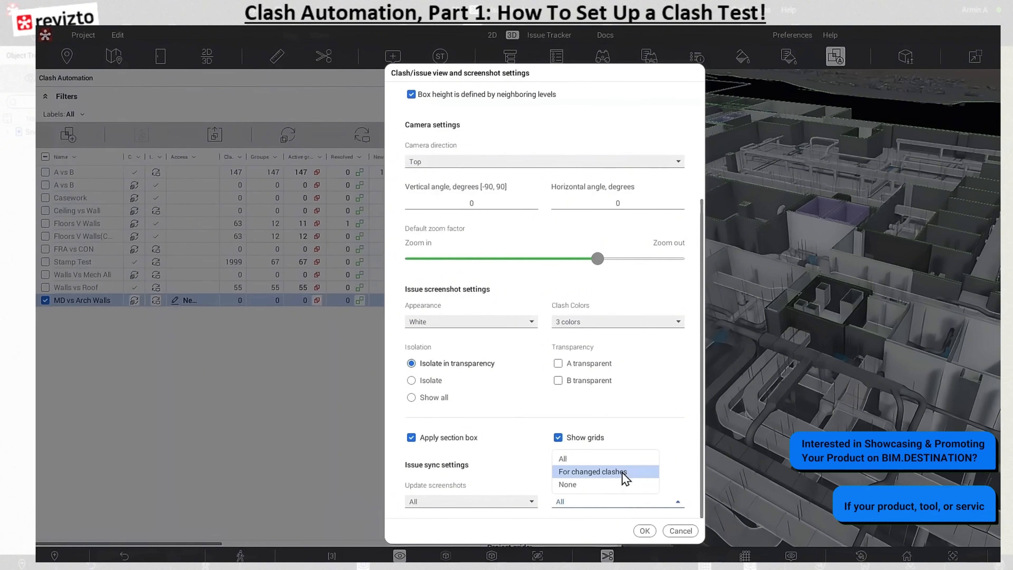
click(526, 479)
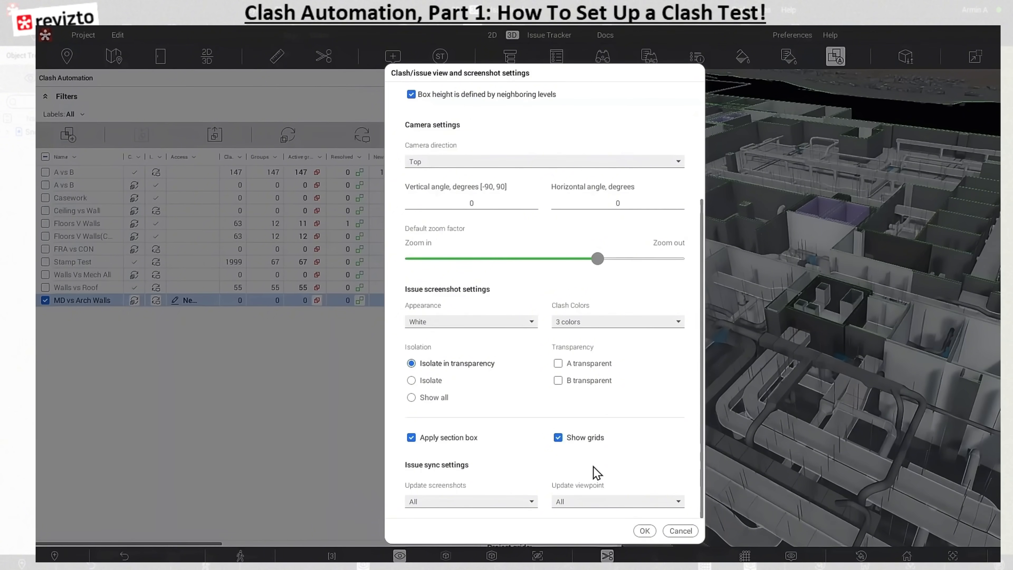
click(538, 505)
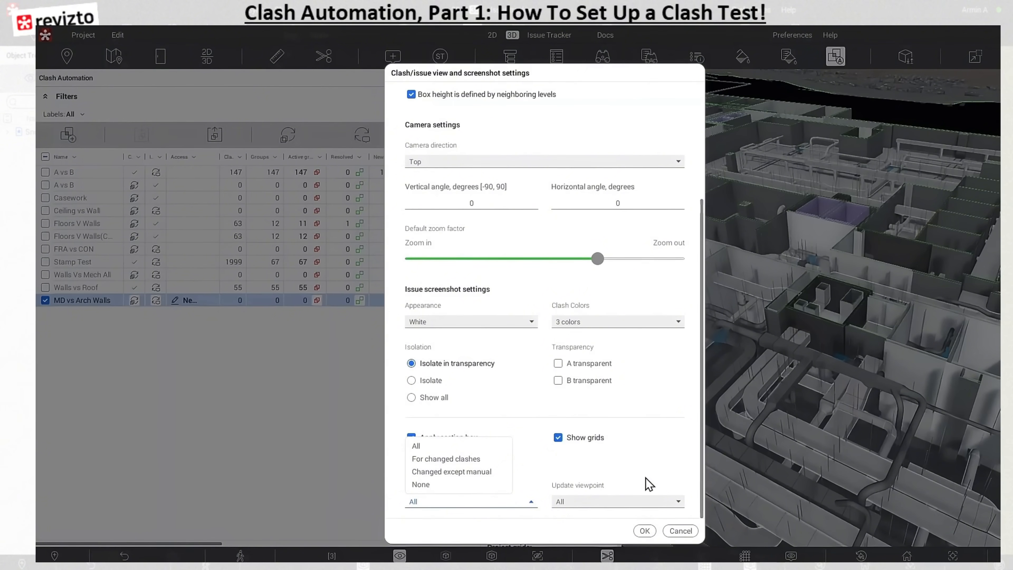
click(655, 465)
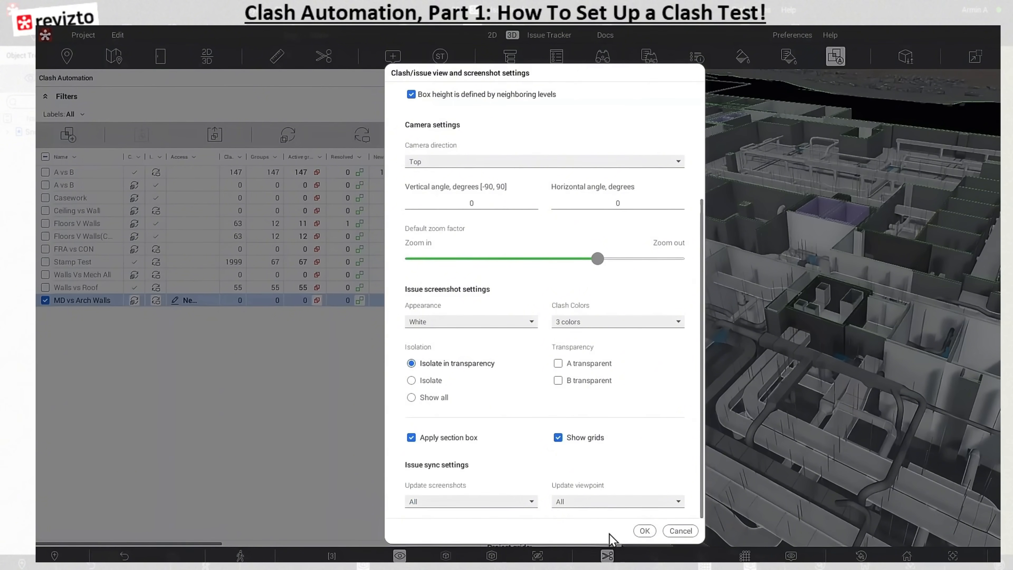
scroll(576, 431, up, 4)
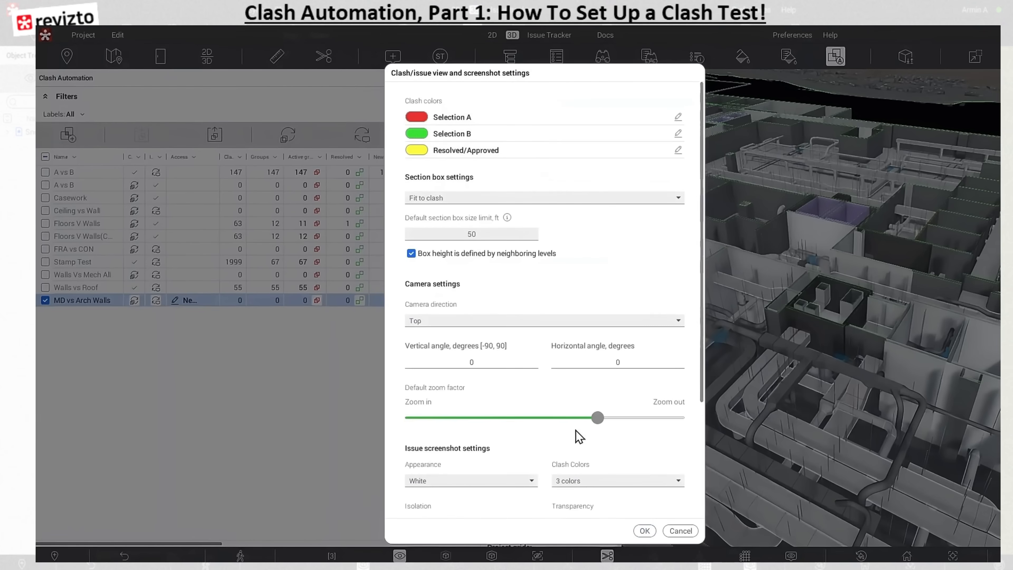
scroll(576, 431, down, 4)
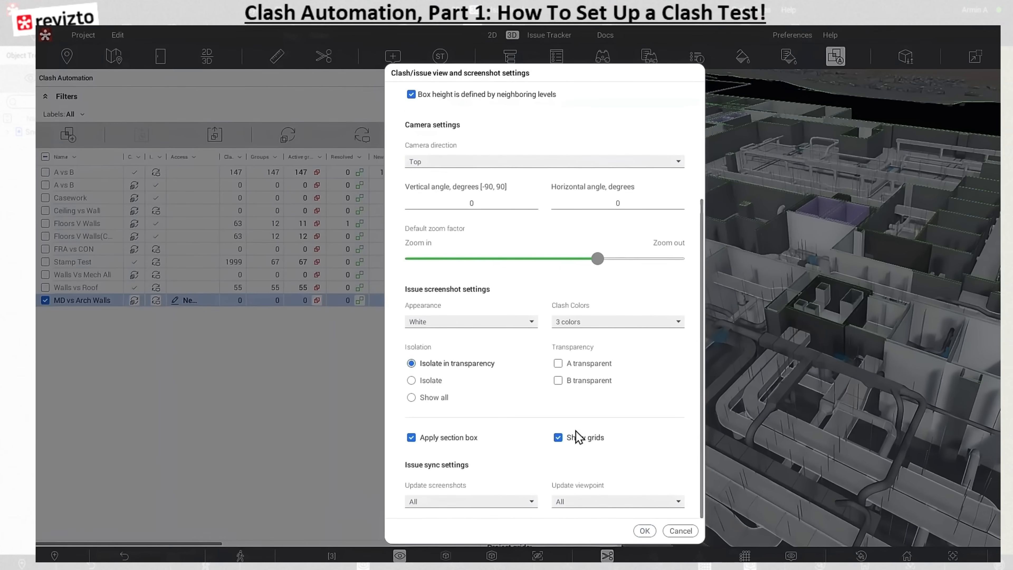
click(645, 531)
Review the remaining settings of the MD vs Arch Walls test and check its level model setting without changes.
scroll(563, 416, down, 2)
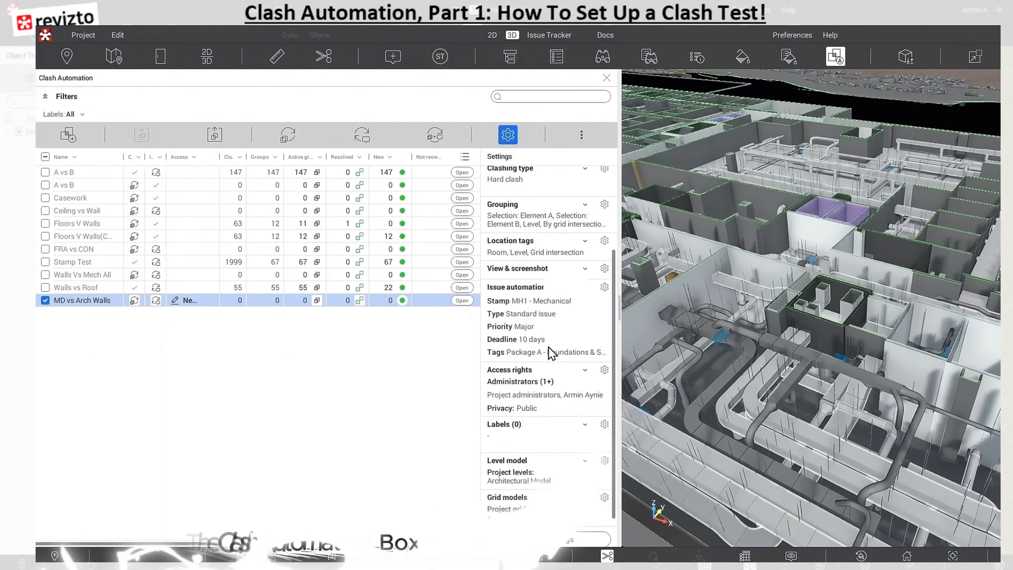
scroll(545, 376, down, 1)
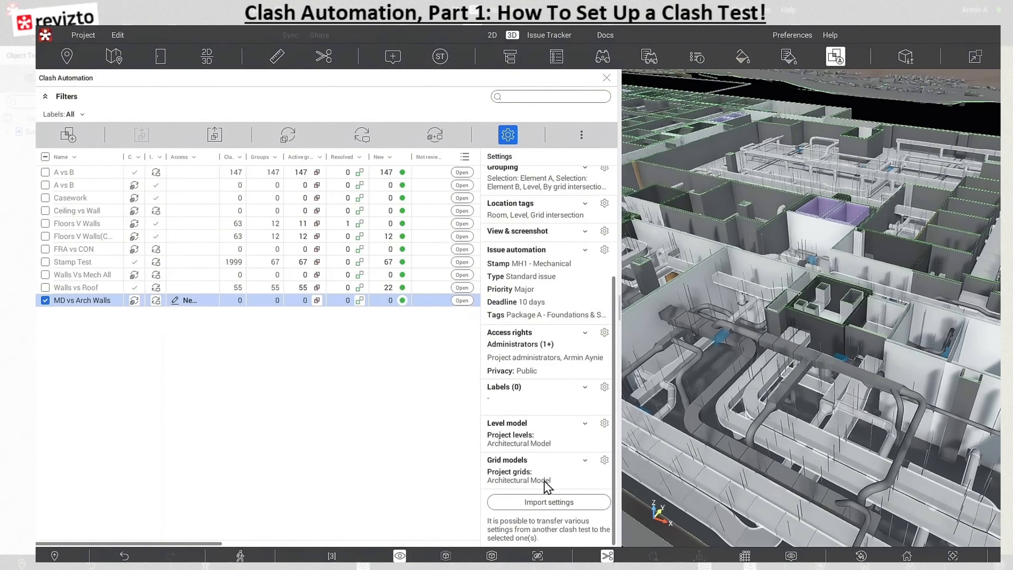
click(604, 424)
click(664, 467)
Compare the settings of the Walls vs Roof, Walls Vs Mech All and Stamp Test clash tests, and return to MD vs Arch Walls.
click(97, 289)
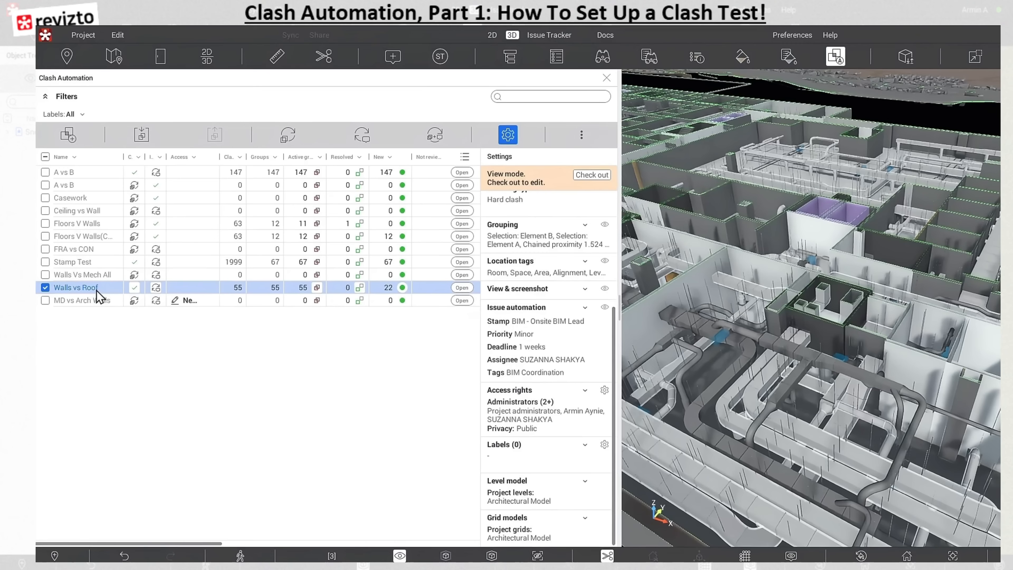
click(101, 276)
click(103, 264)
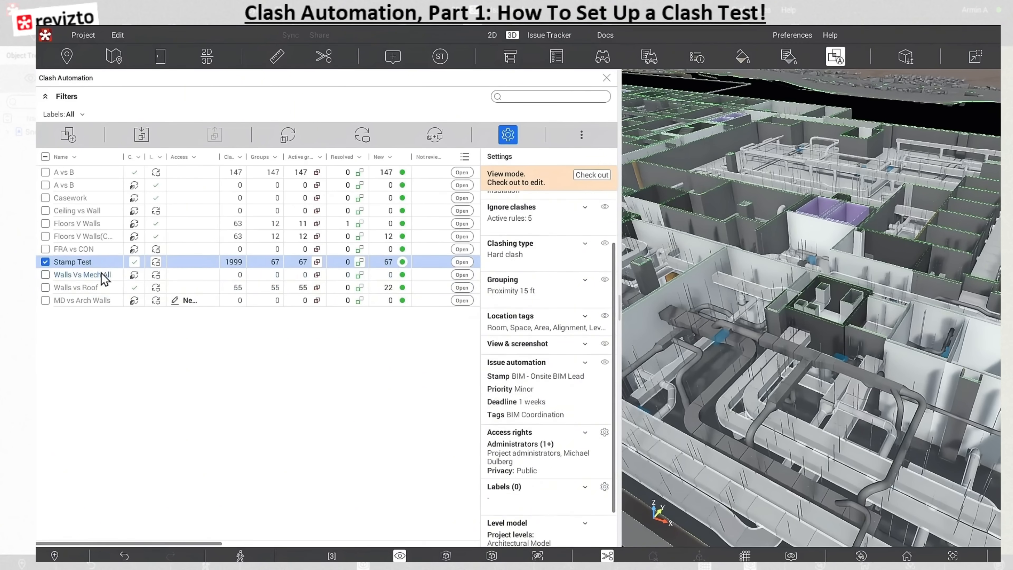
click(101, 276)
click(103, 288)
click(99, 302)
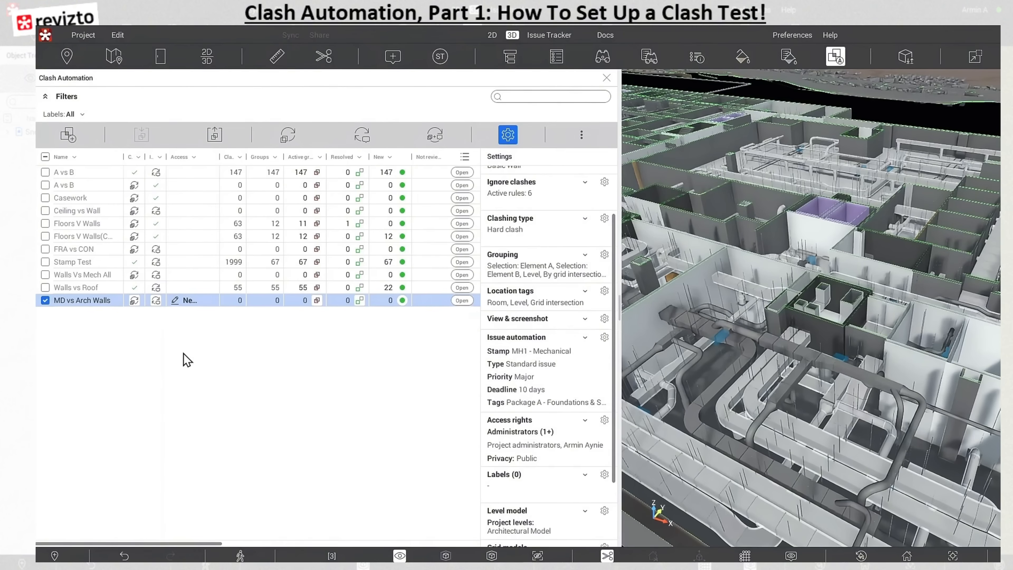
Review the column options of the clash test table and widen the Clash Automation panel to view more columns.
click(466, 157)
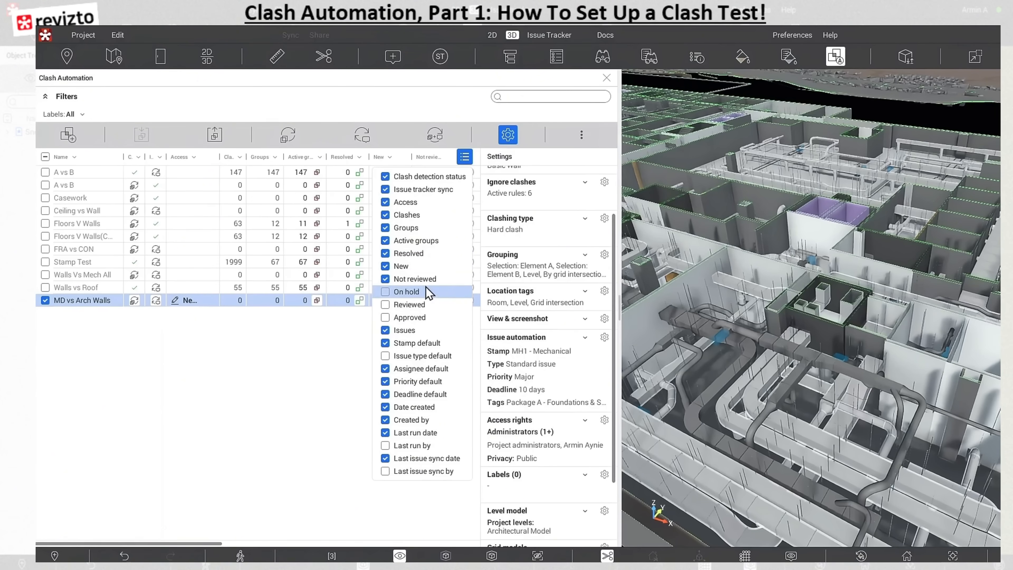
click(326, 411)
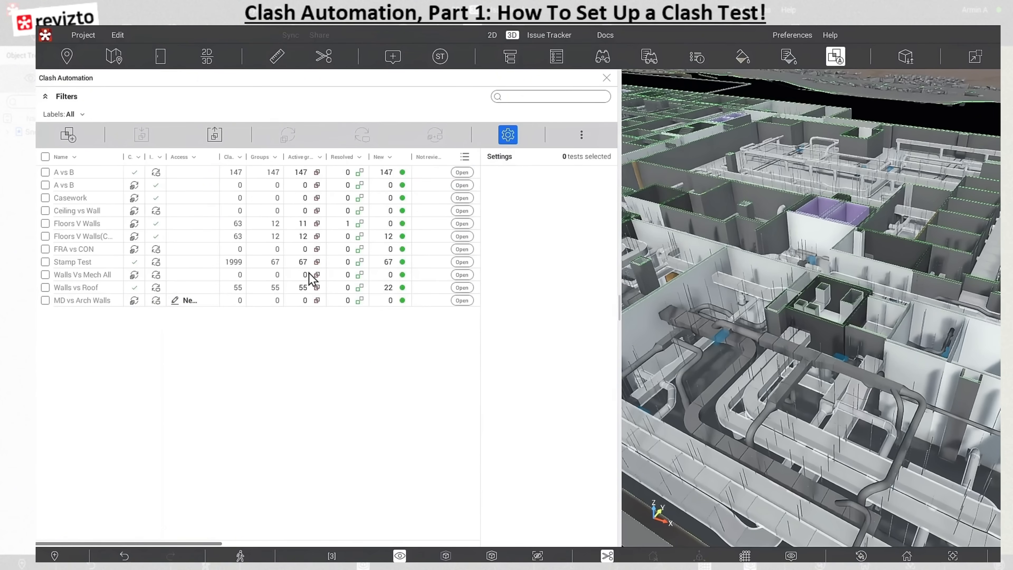
drag(620, 198, 700, 194)
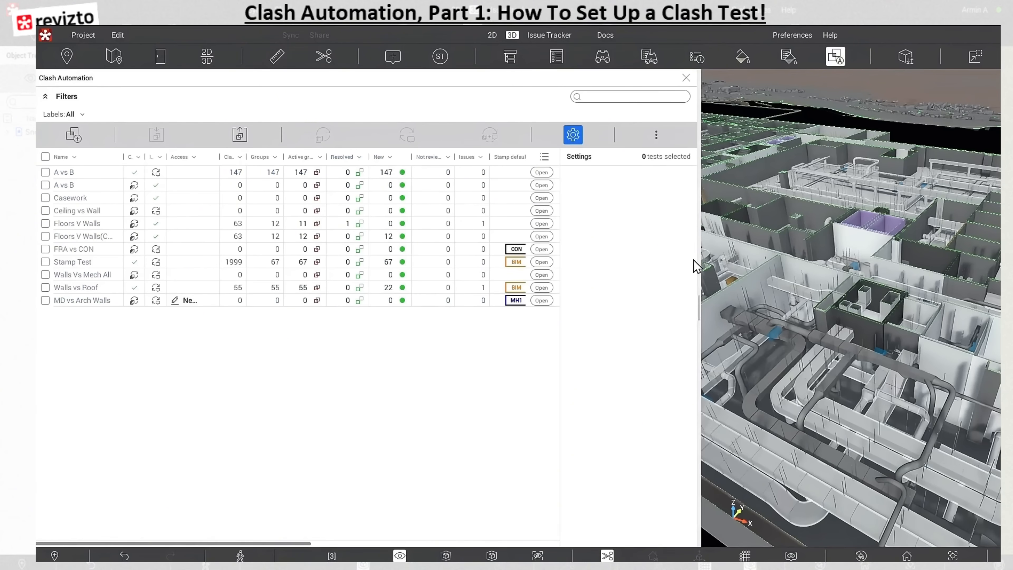
Narrow the Clash Automation panel to enlarge the 3D view and select the MD vs Arch Walls clash test.
drag(698, 258, 415, 271)
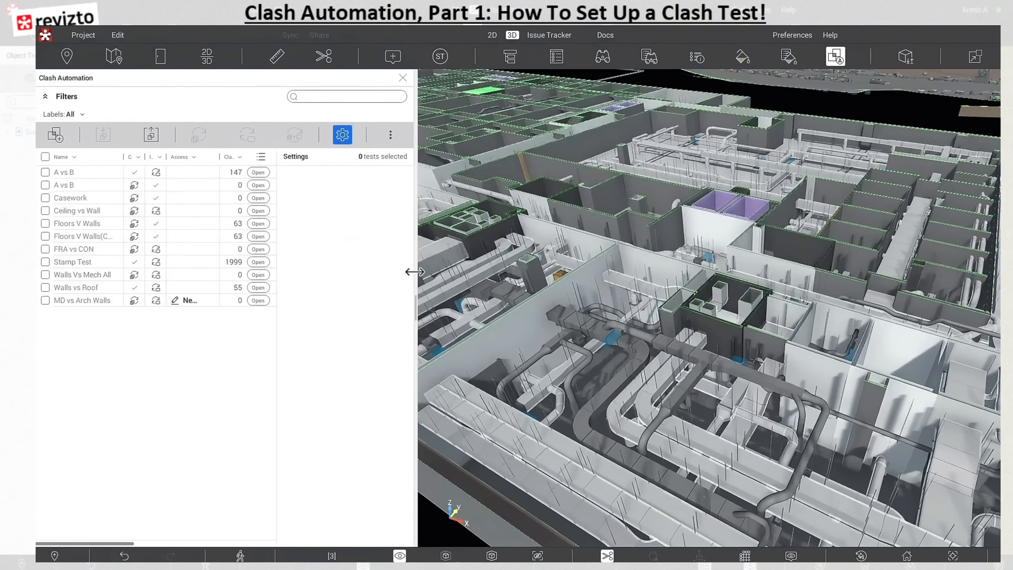
click(45, 300)
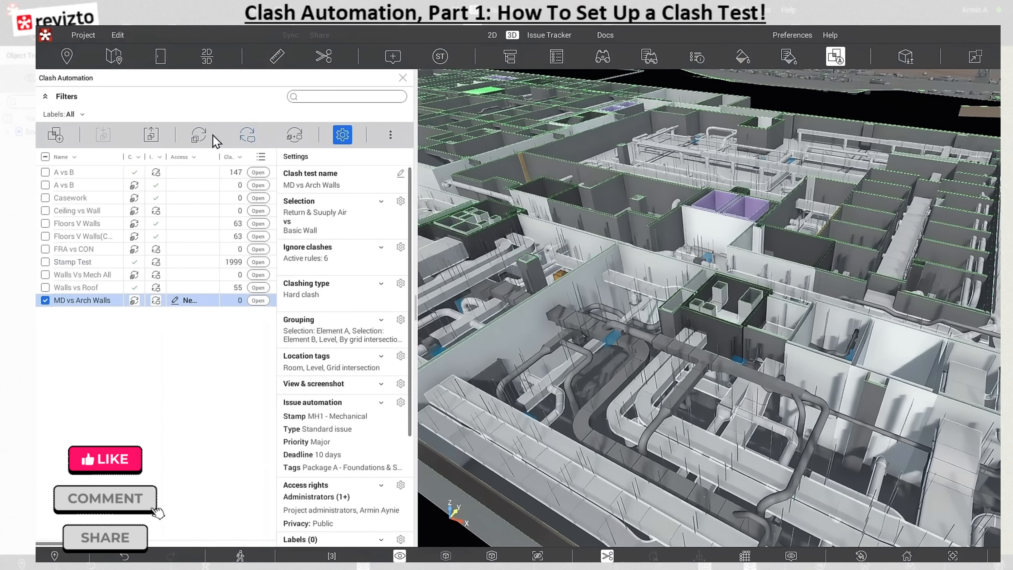
Run the MD vs Arch Walls clash test and widen the Clash Automation panel to show more result columns.
click(198, 138)
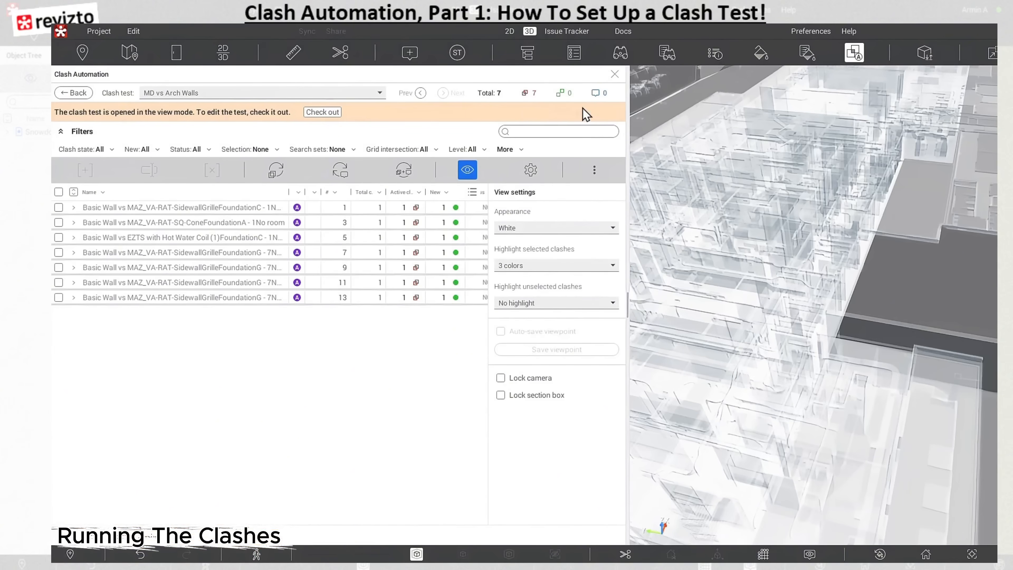
drag(626, 197, 759, 225)
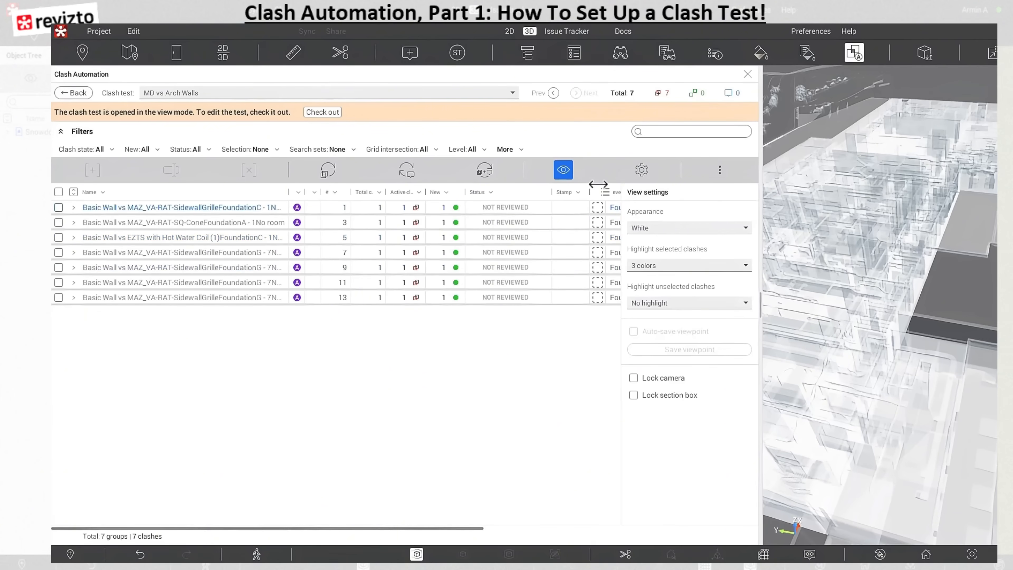
Review the test's settings alongside the clash results, hide the side pane and check the available result column options.
click(642, 171)
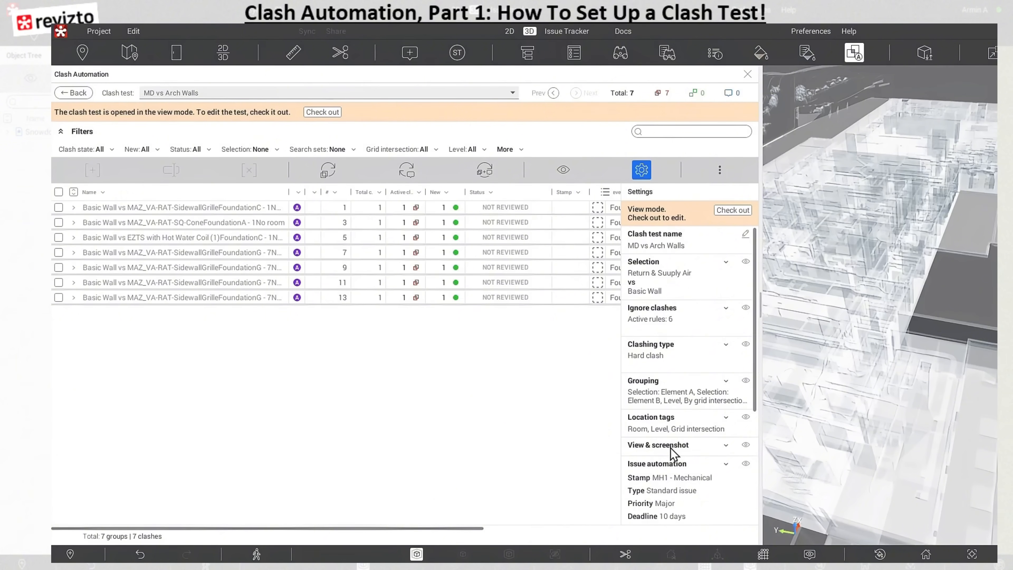
scroll(670, 448, down, 4)
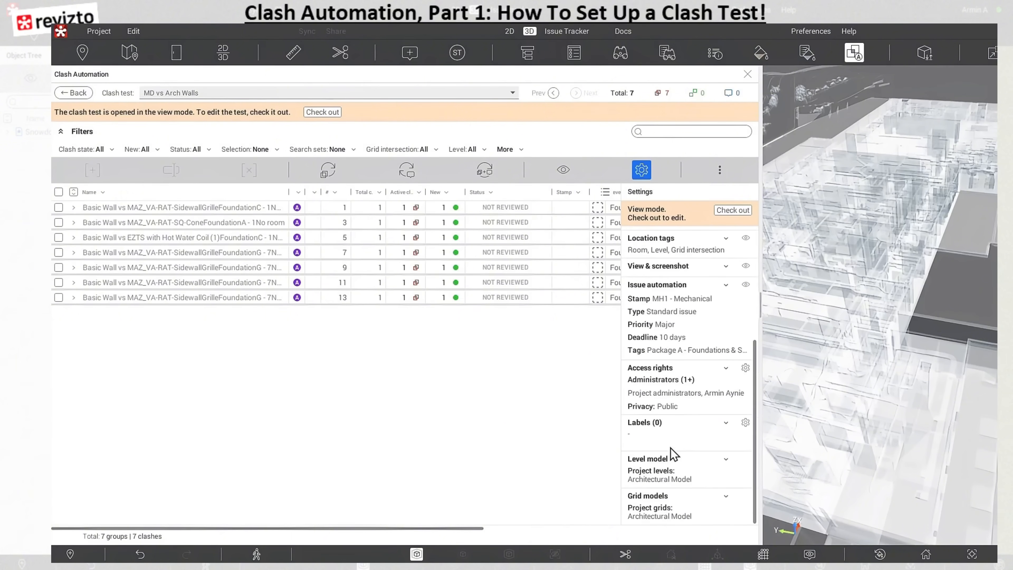
click(641, 170)
click(744, 193)
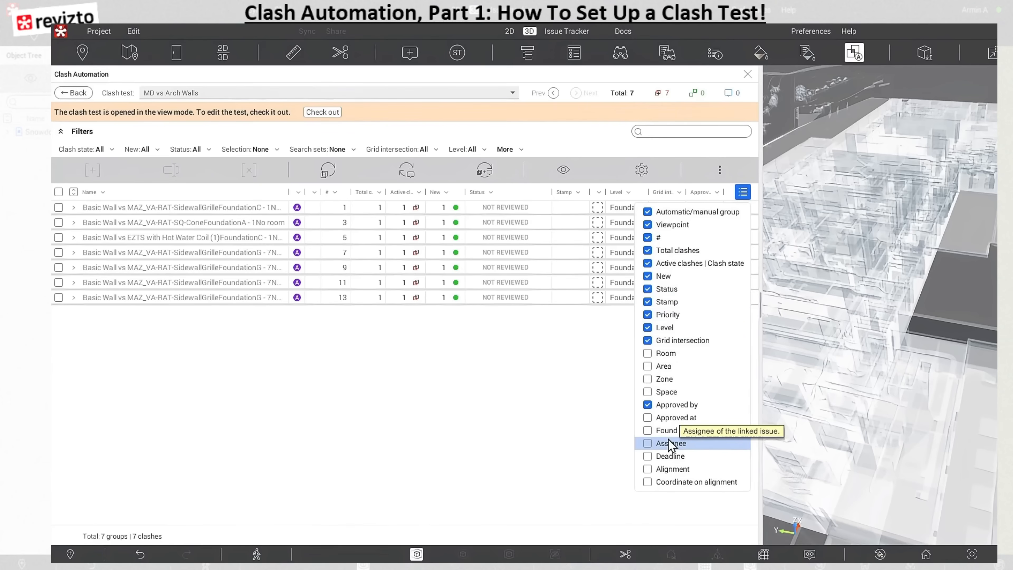
click(525, 414)
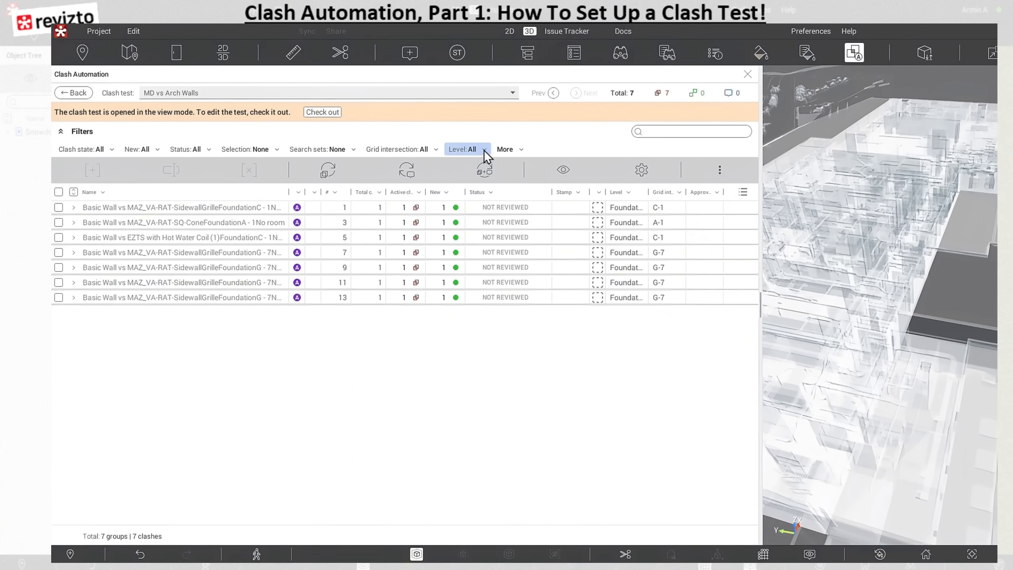
Examine the level filter's options, including applying it to groups or clashes, without choosing a level.
click(484, 150)
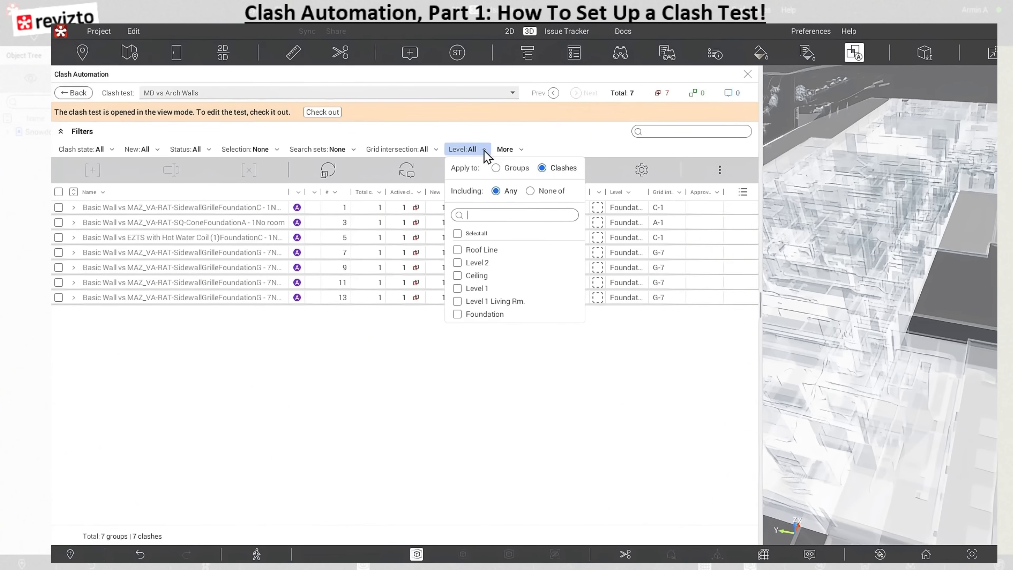
click(497, 168)
click(546, 168)
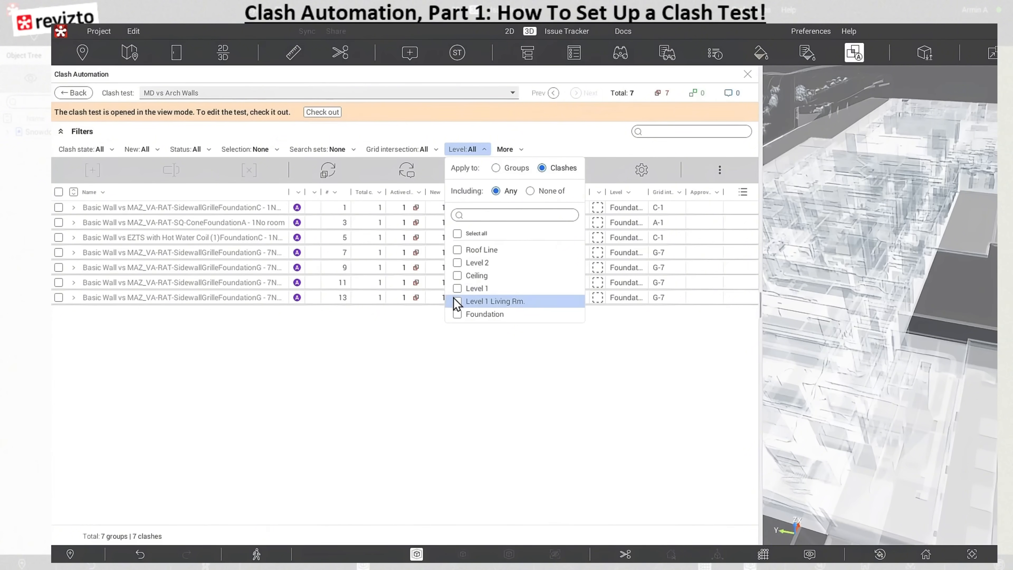
click(420, 338)
Try filtering the clashes by grid lines A and B, and clear the grid intersection filter again.
click(434, 151)
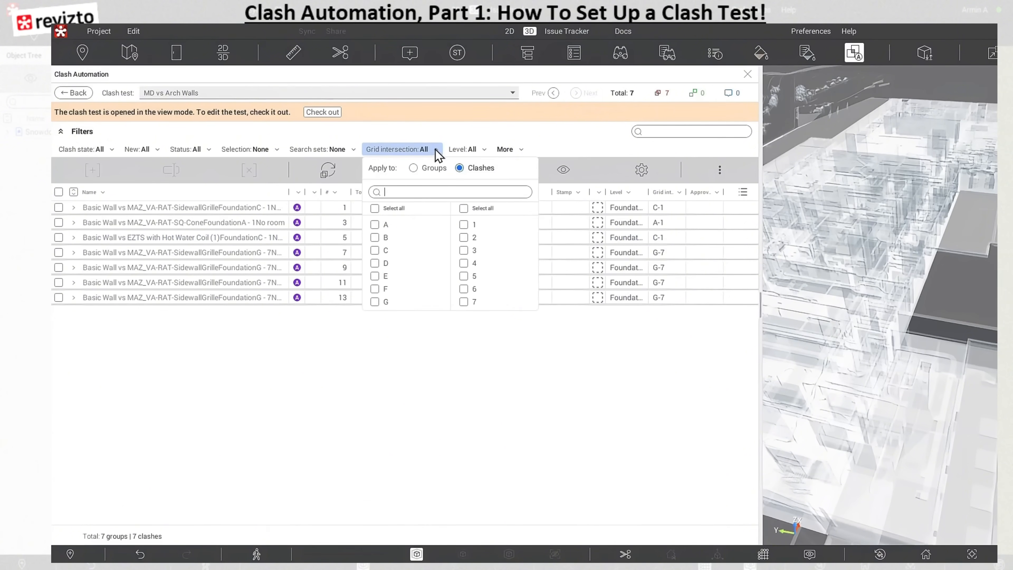
click(375, 237)
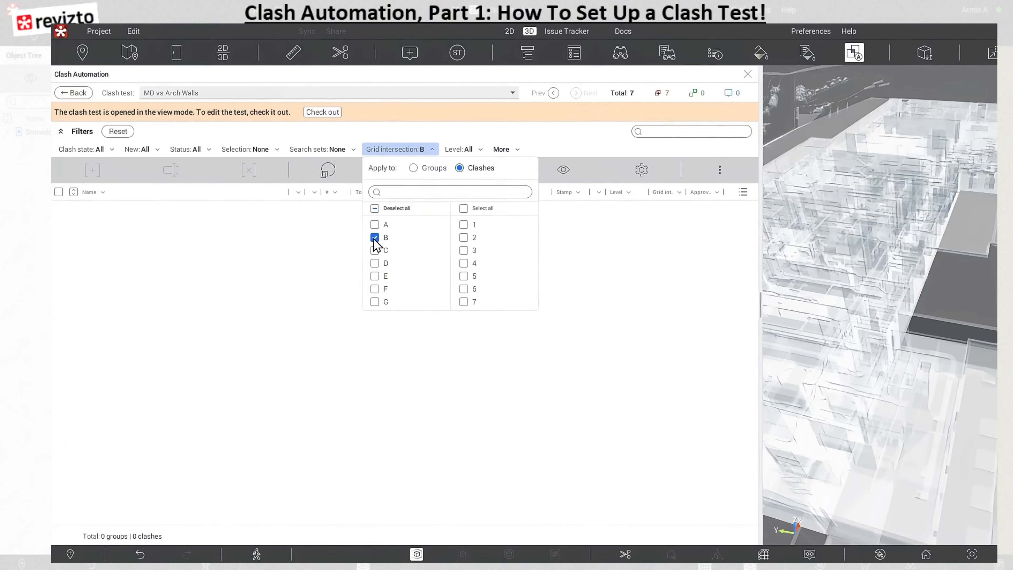
click(375, 227)
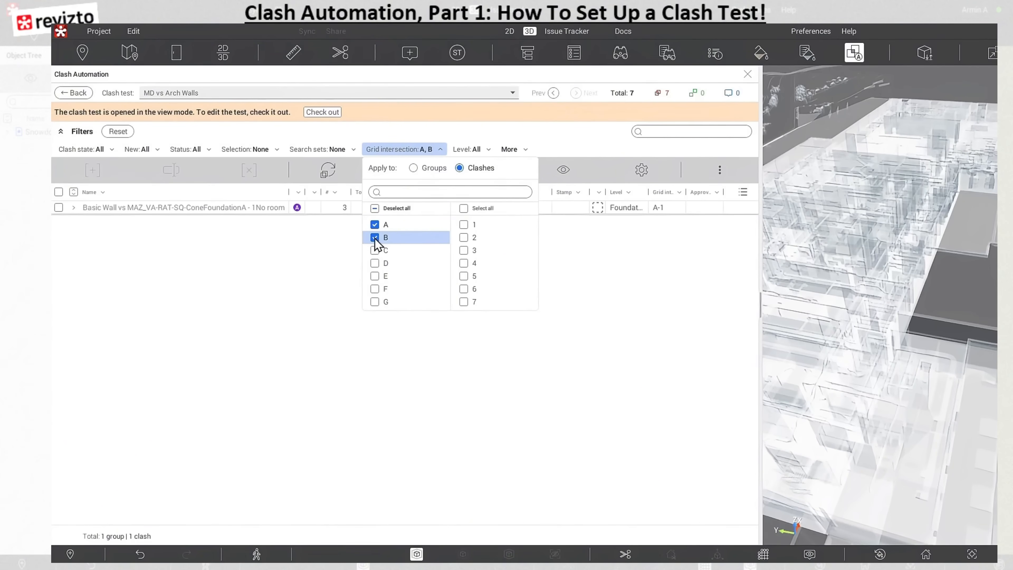
click(385, 209)
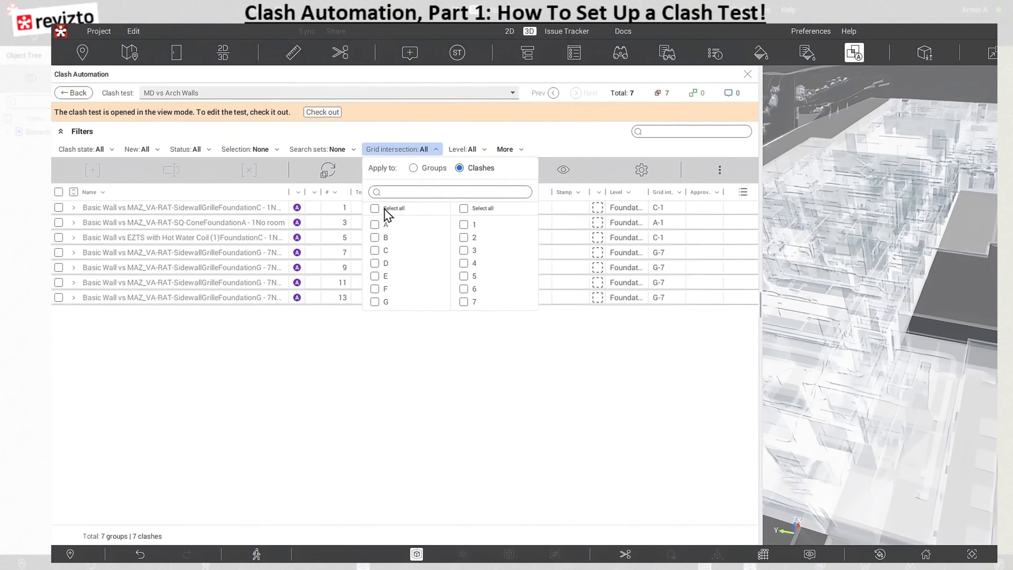
click(435, 149)
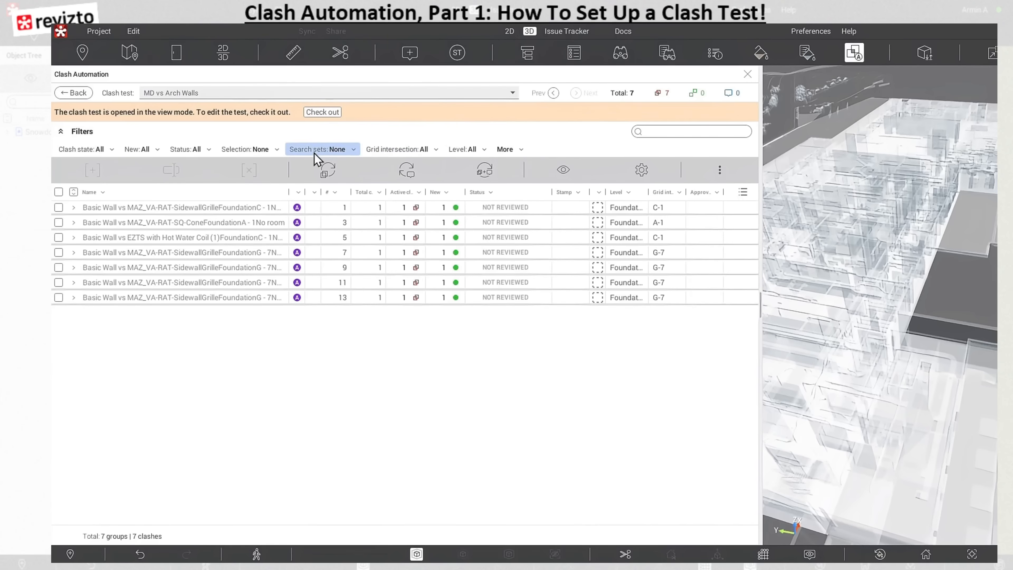
Look through the search sets, selection and status filter options of the clash results without applying any.
click(354, 151)
click(354, 150)
click(279, 152)
click(197, 151)
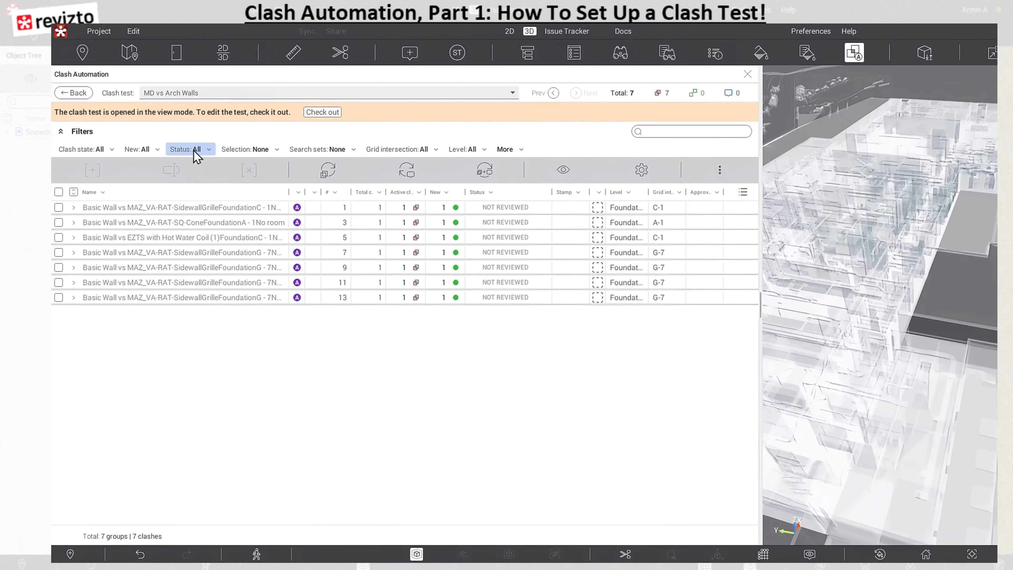
click(210, 152)
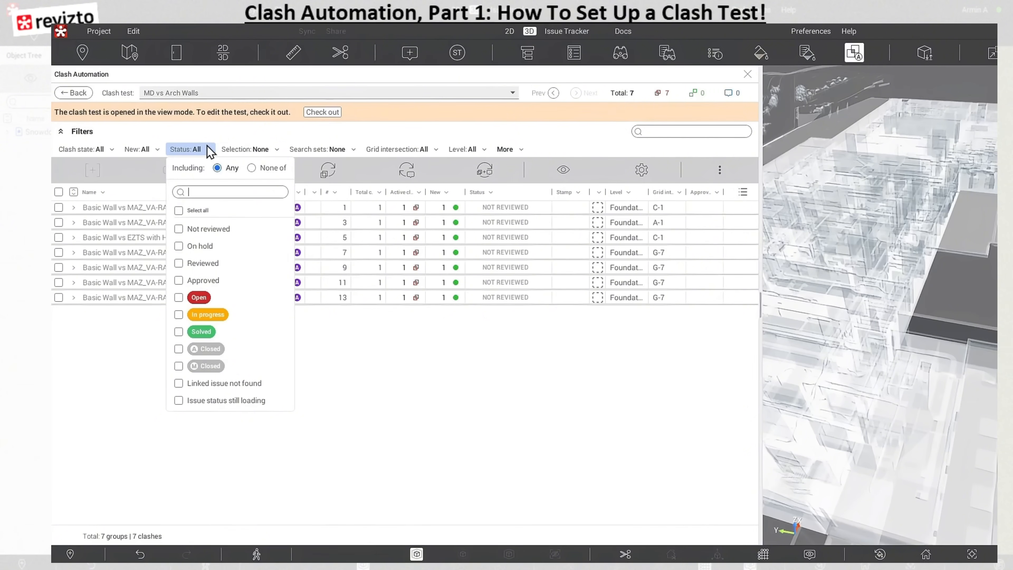
click(212, 138)
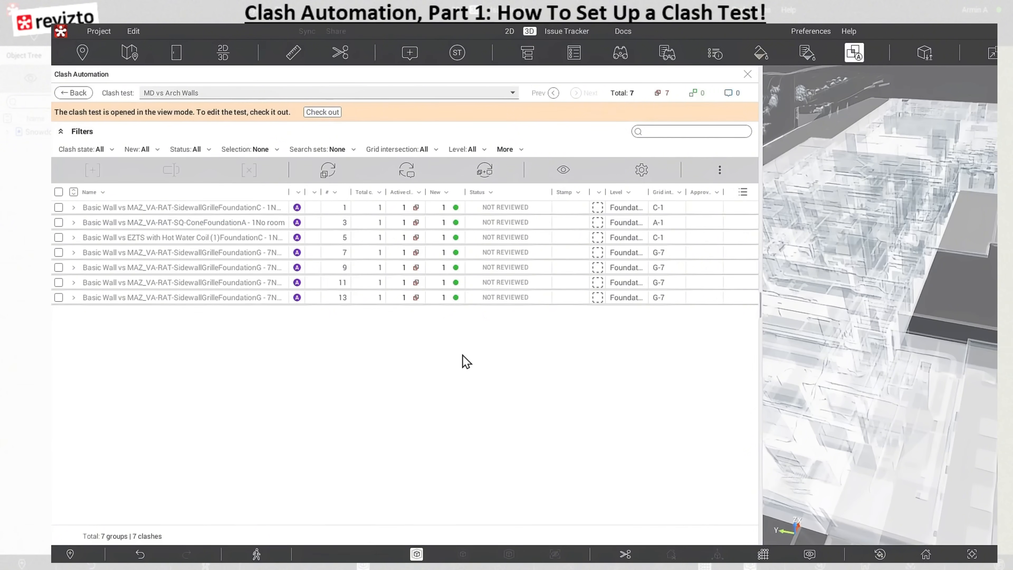